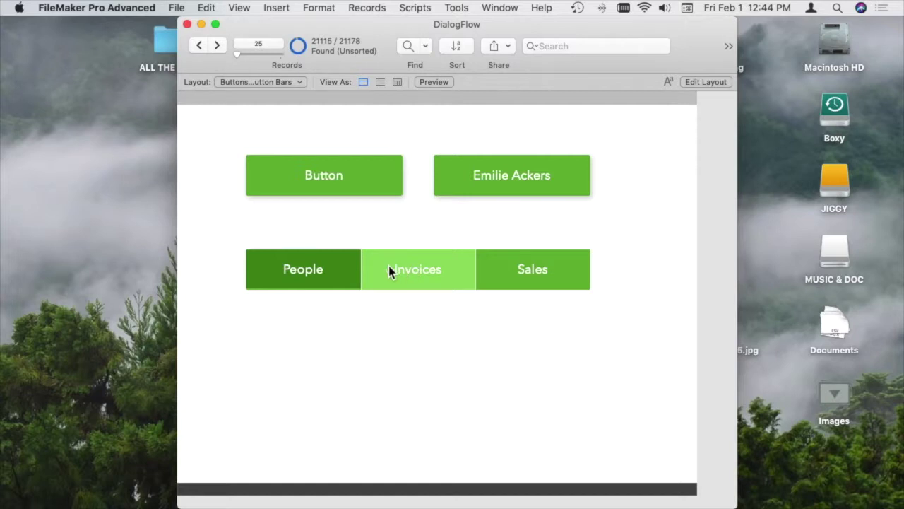
Test the standard button and the Sales segment of the button bar in Browse mode
left_click(328, 187)
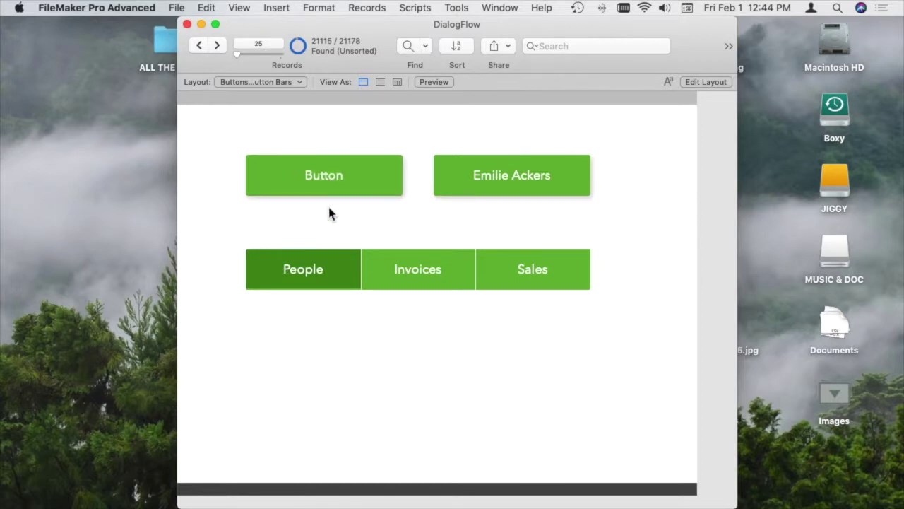
left_click(344, 177)
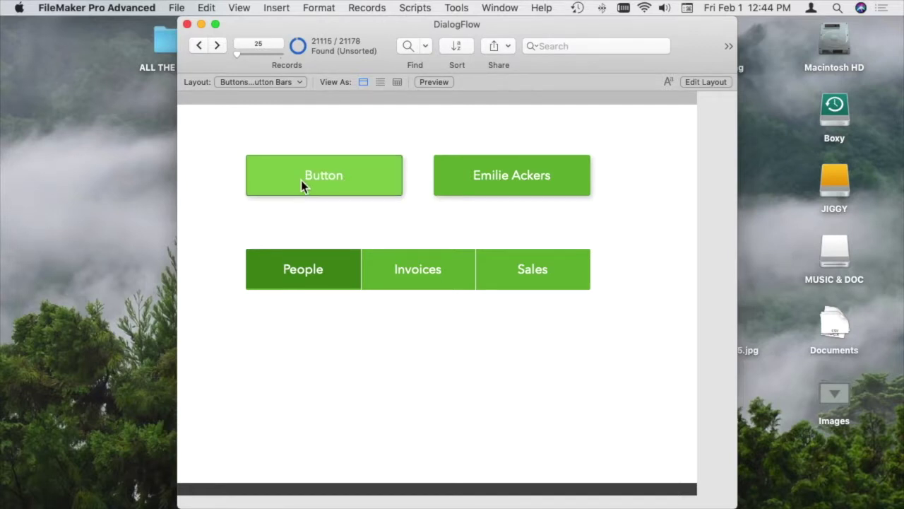
key("Tab")
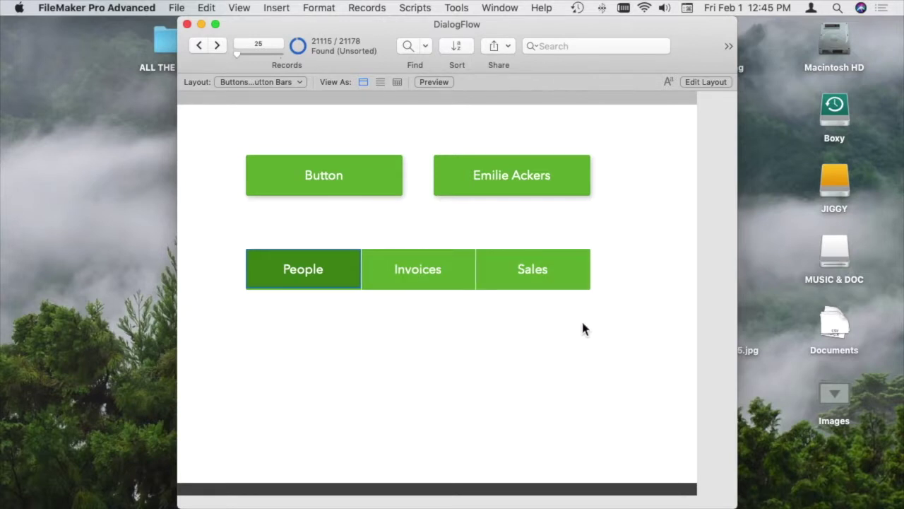
left_click(568, 273)
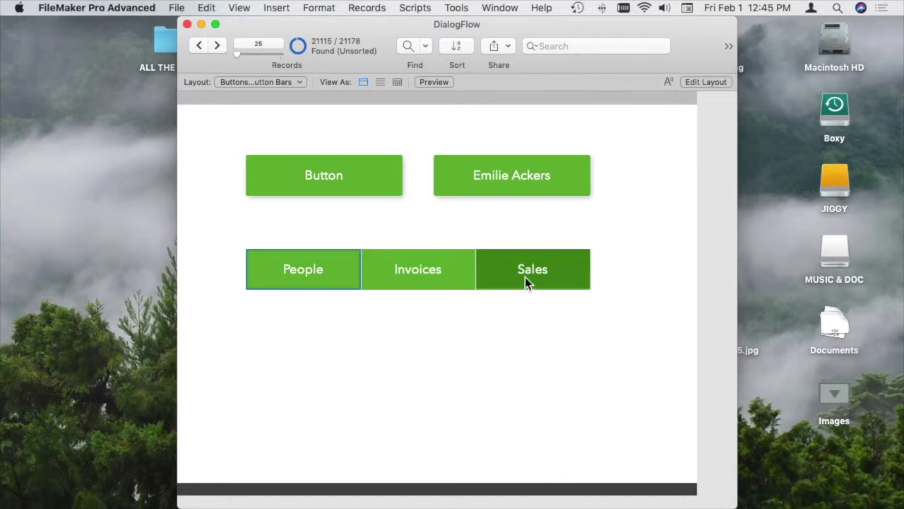
left_click(560, 349)
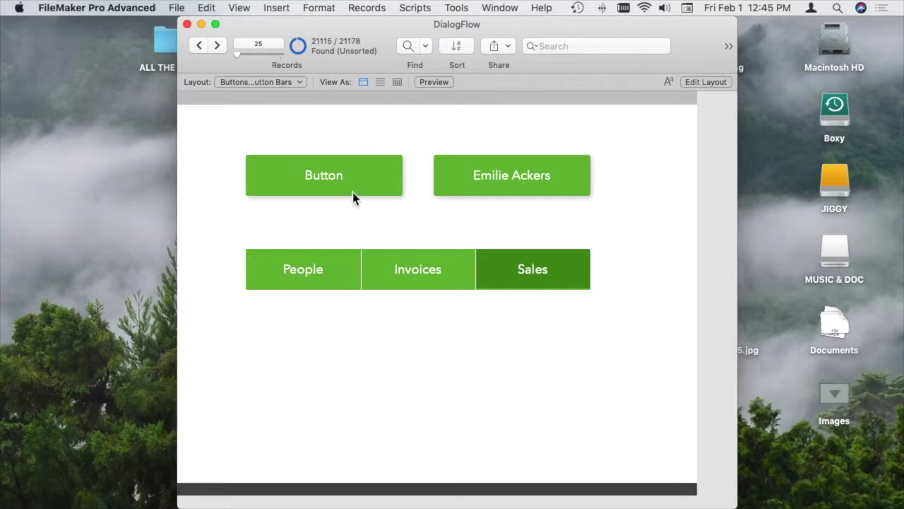
Open and dismiss the popover of the full-name button twice to see how it behaves
left_click(503, 177)
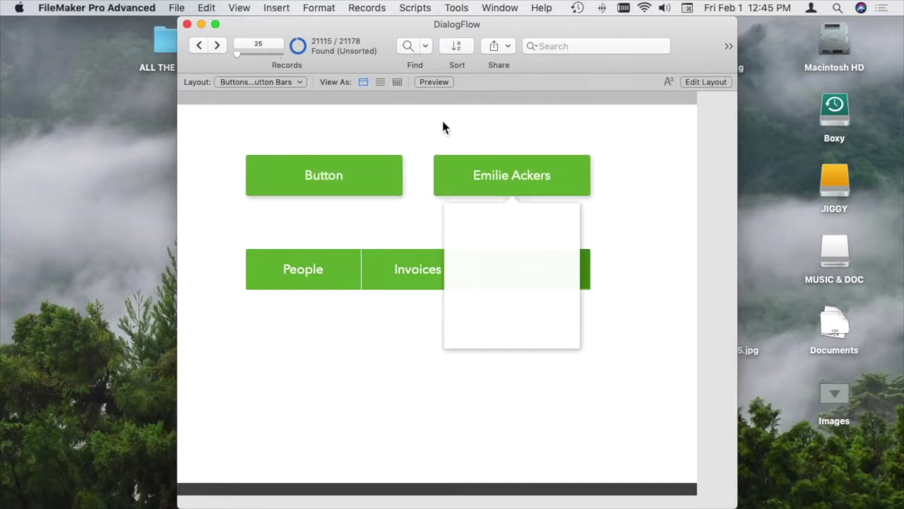
left_click(393, 133)
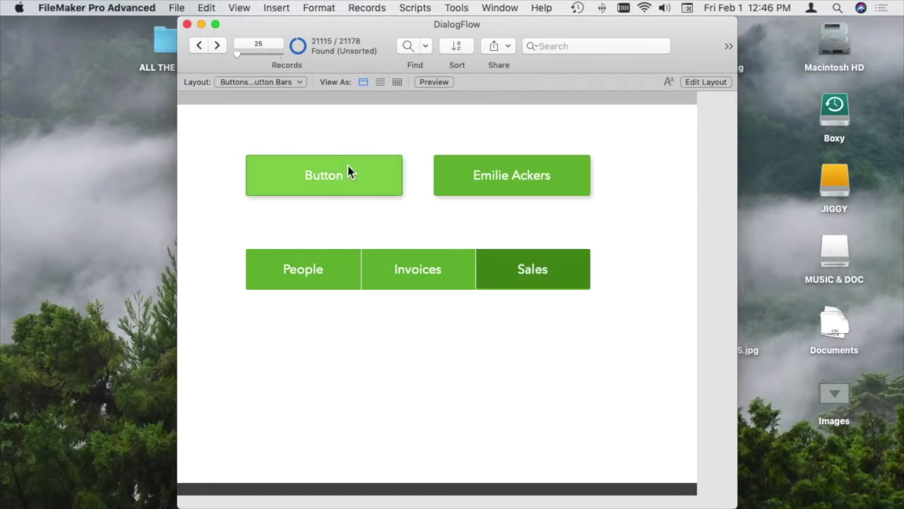
left_click(575, 178)
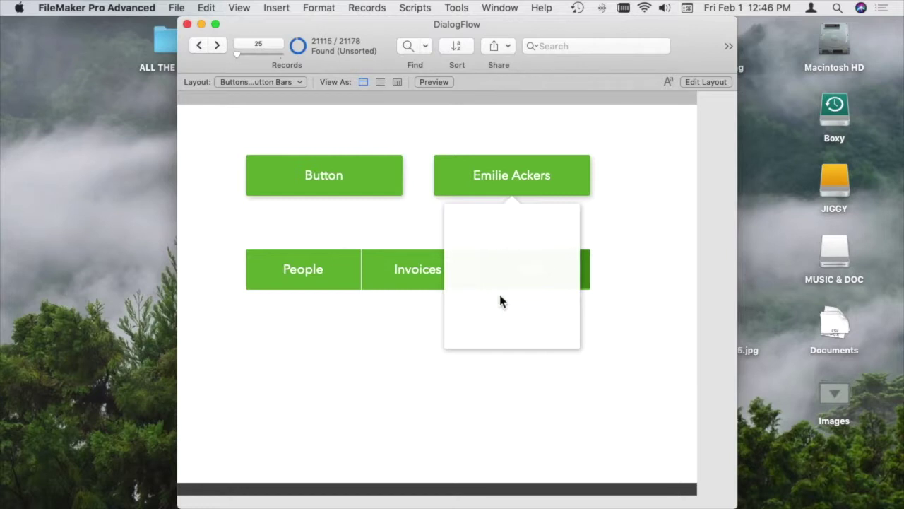
left_click(389, 188)
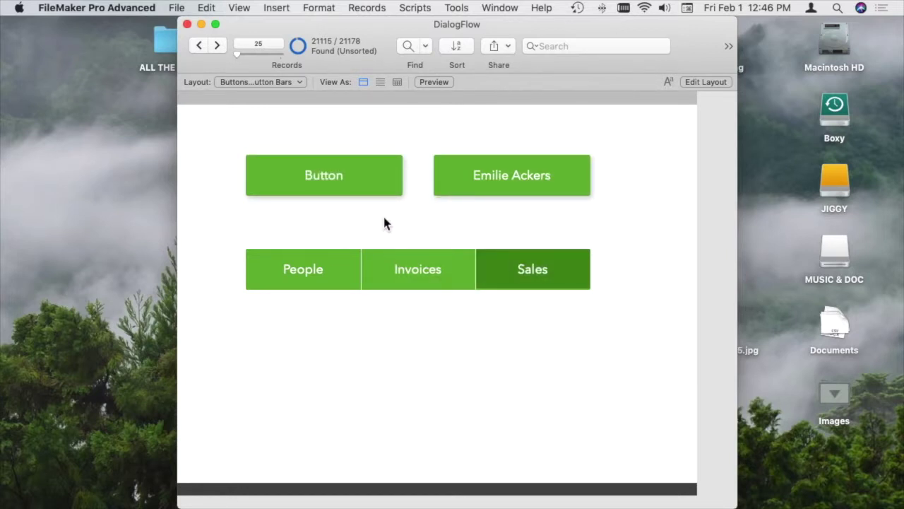
Activate the People, Invoices and Sales segments of the button bar one after another
left_click(313, 274)
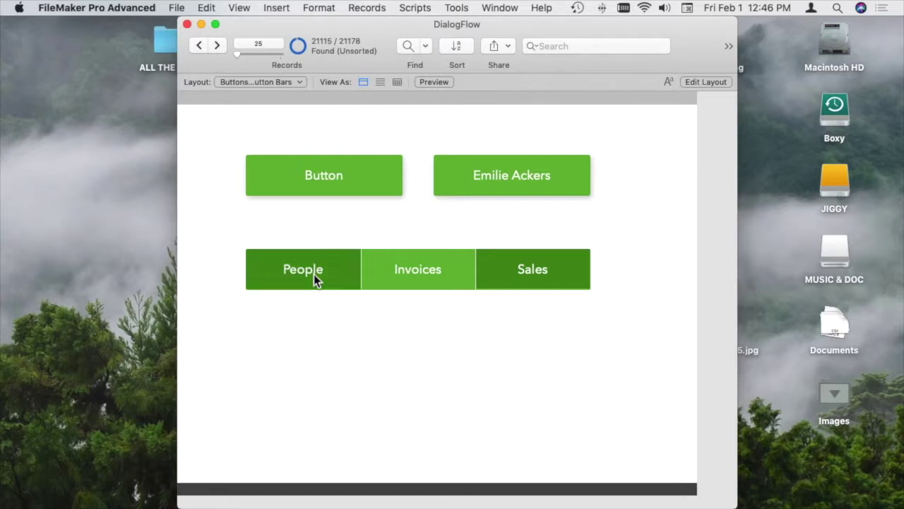
left_click(404, 280)
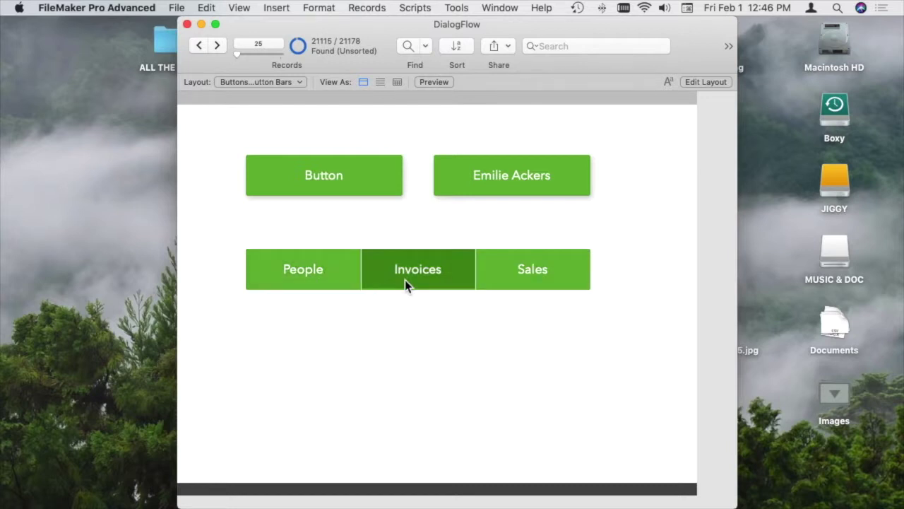
left_click(525, 273)
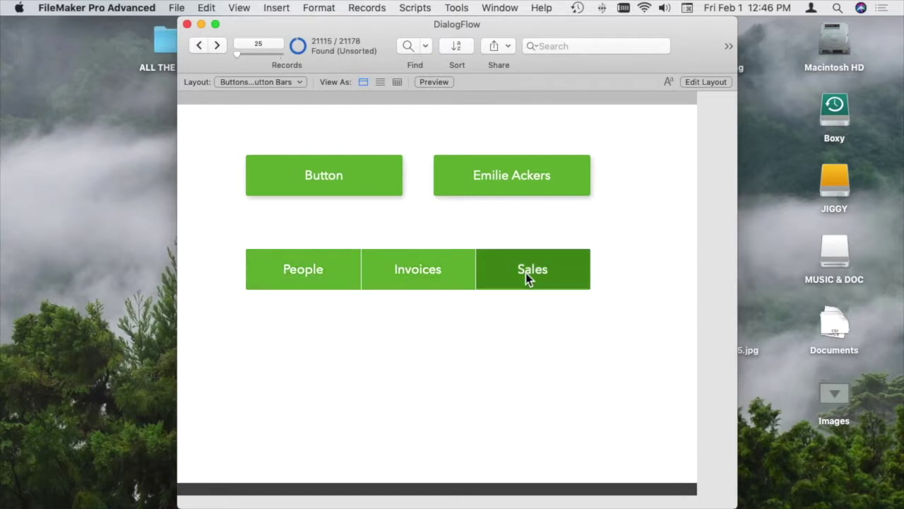
Switch to Layout mode and change the button bar's People segment to a Popover Button
key("super+b")
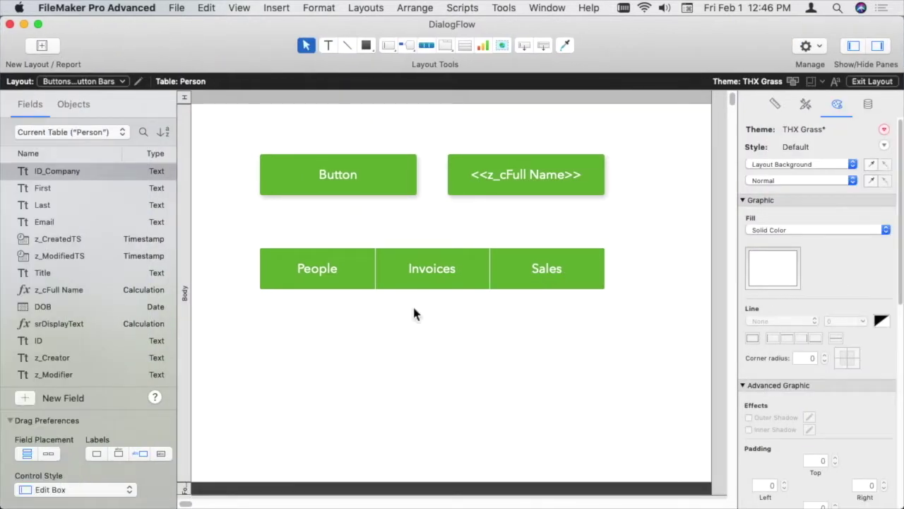
left_click(339, 275)
left_click(339, 276)
double_click(338, 275)
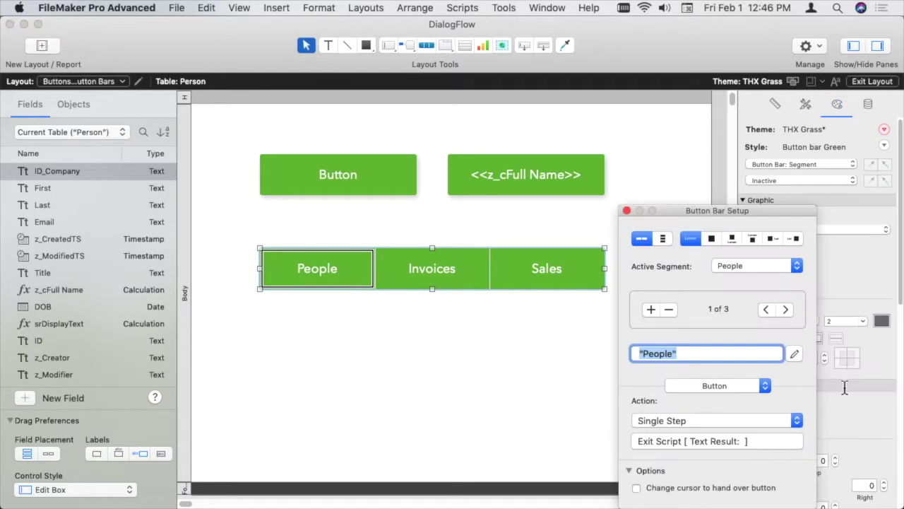
left_click_drag(718, 214, 734, 107)
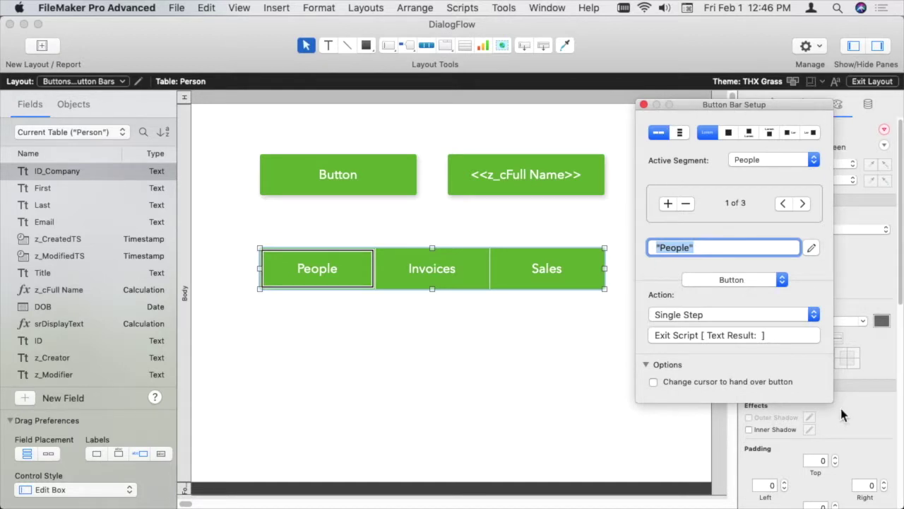
left_click(755, 279)
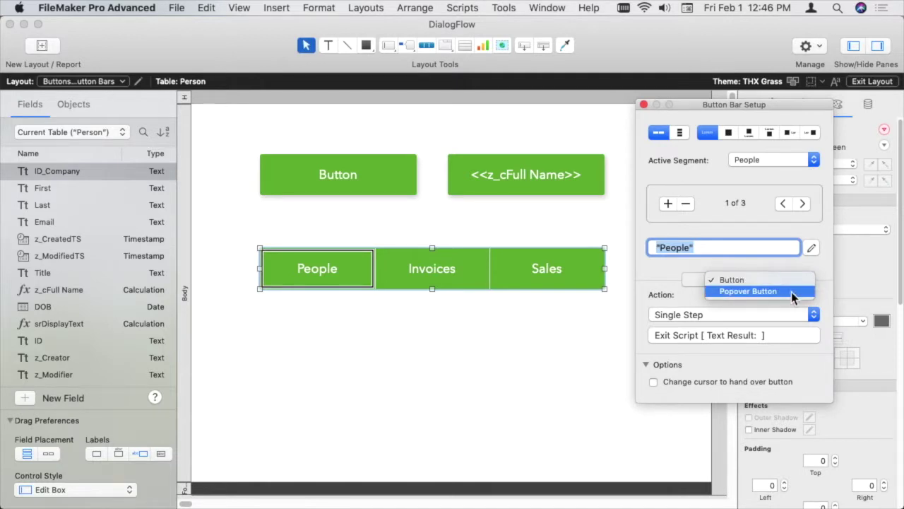
left_click(791, 291)
left_click(337, 371)
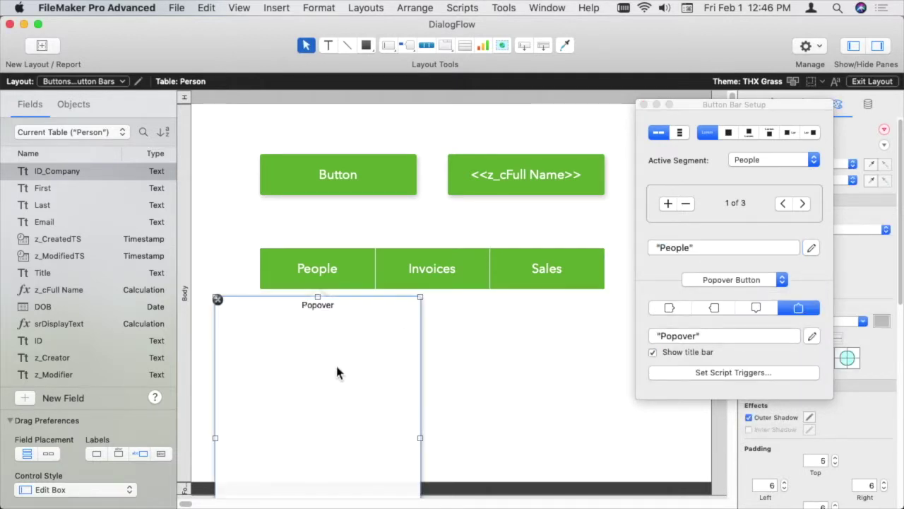
Try the People popover's placement options to the right, left and above the segment, ending with below
left_click(670, 307)
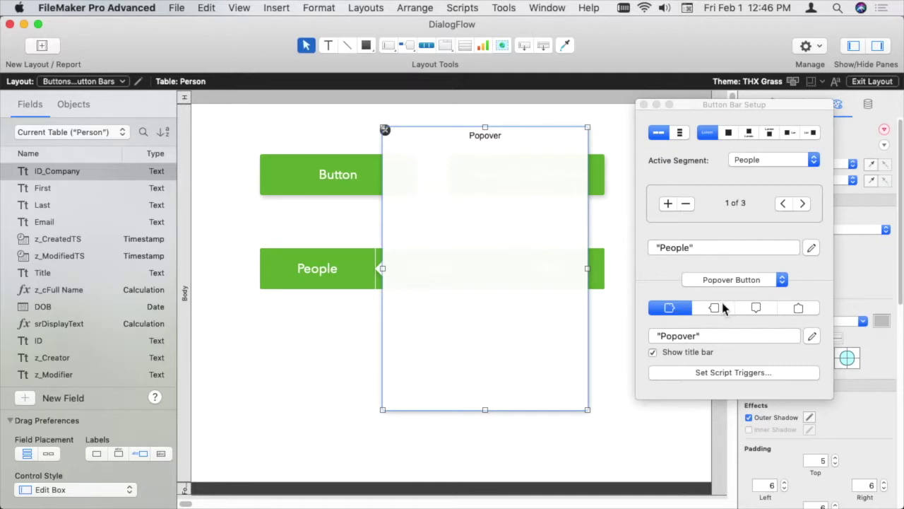
left_click(714, 307)
left_click(760, 311)
left_click(798, 308)
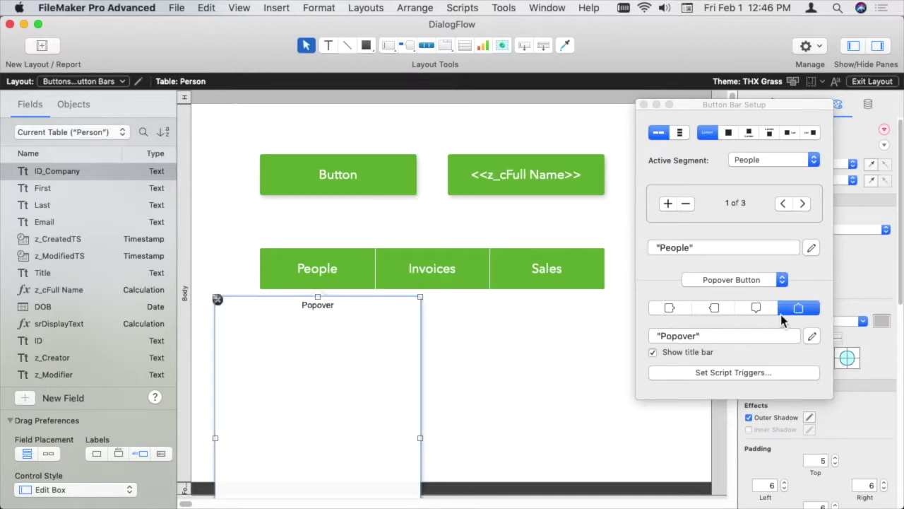
Turn off the title bar of the People popover and close its setup
left_click(701, 335)
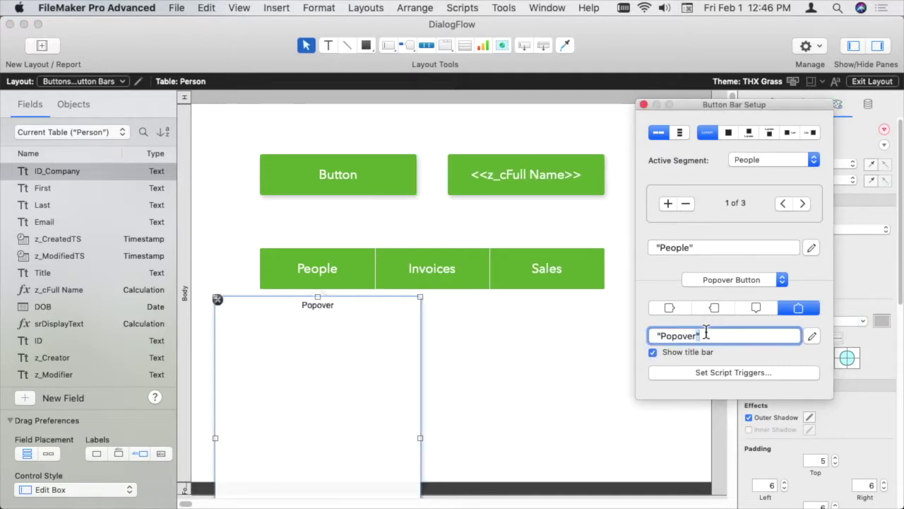
left_click(653, 353)
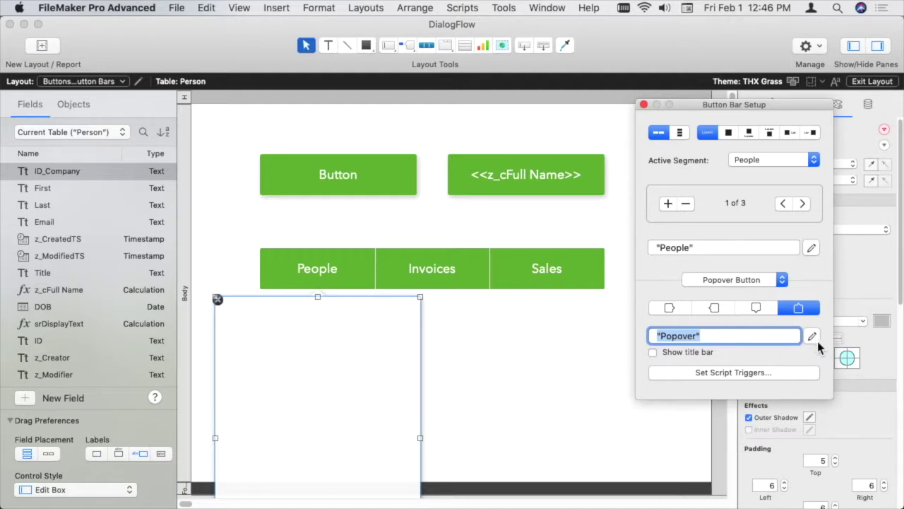
left_click(214, 302)
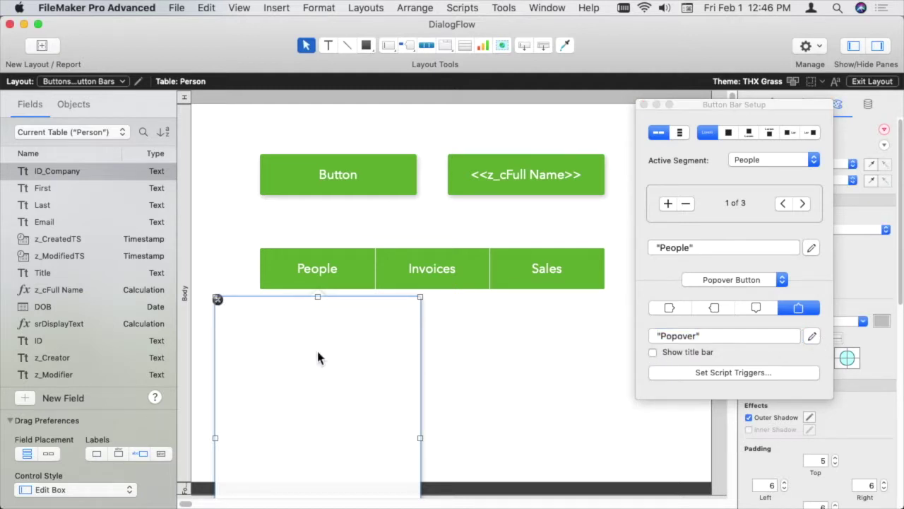
left_click(554, 362)
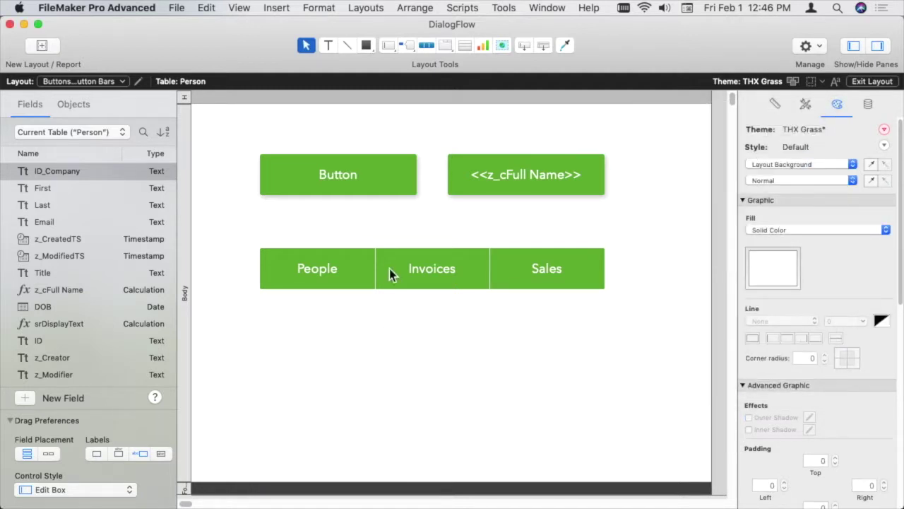
Open the setup of the standard button to examine its label and action options
left_click(399, 193)
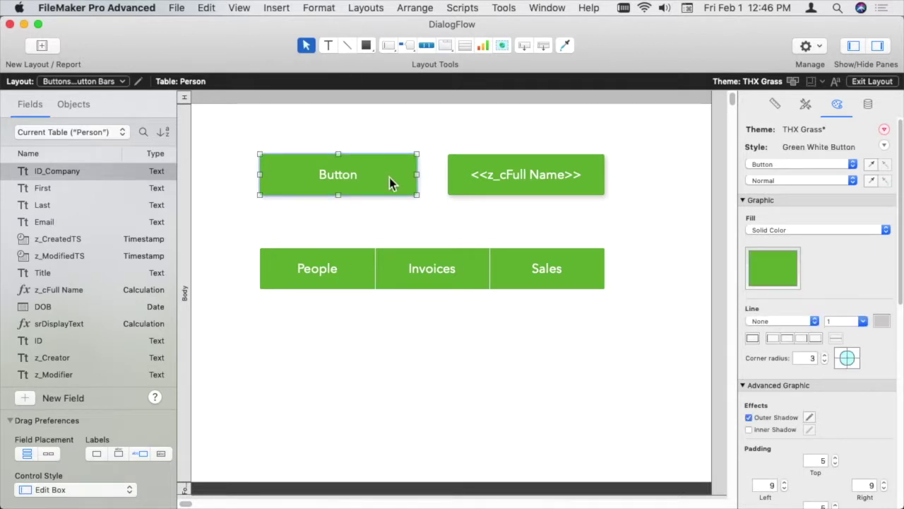
double_click(389, 177)
left_click_drag(538, 172, 720, 212)
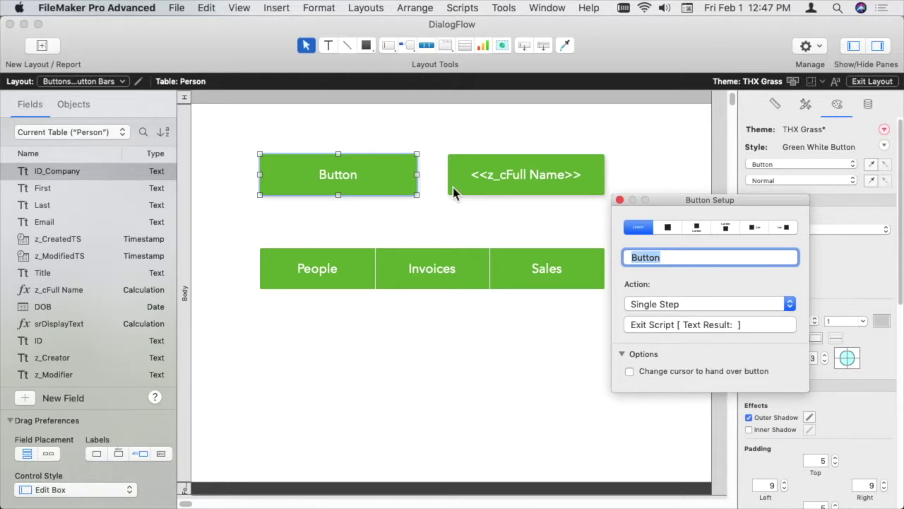
Draw a new popover button above the full-name button, close its setup and remove it
left_click(411, 48)
left_click(433, 87)
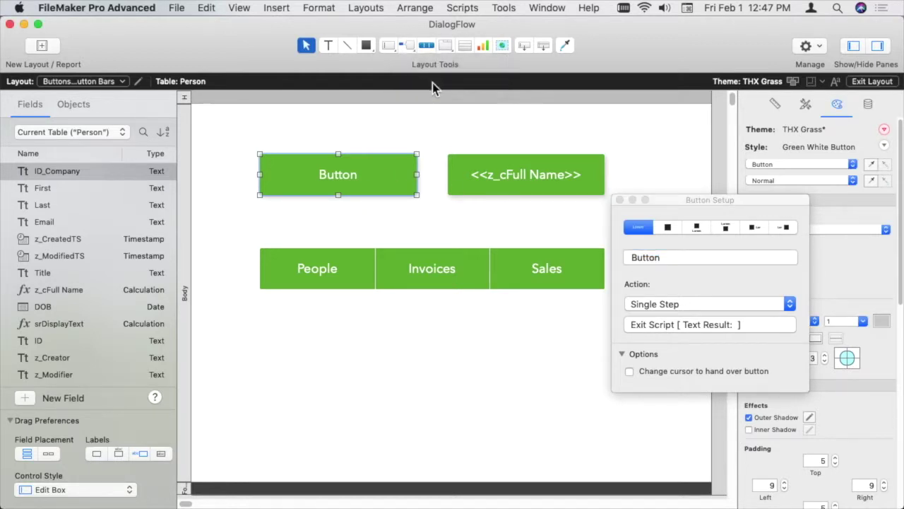
left_click(411, 46)
left_click_drag(440, 117, 594, 142)
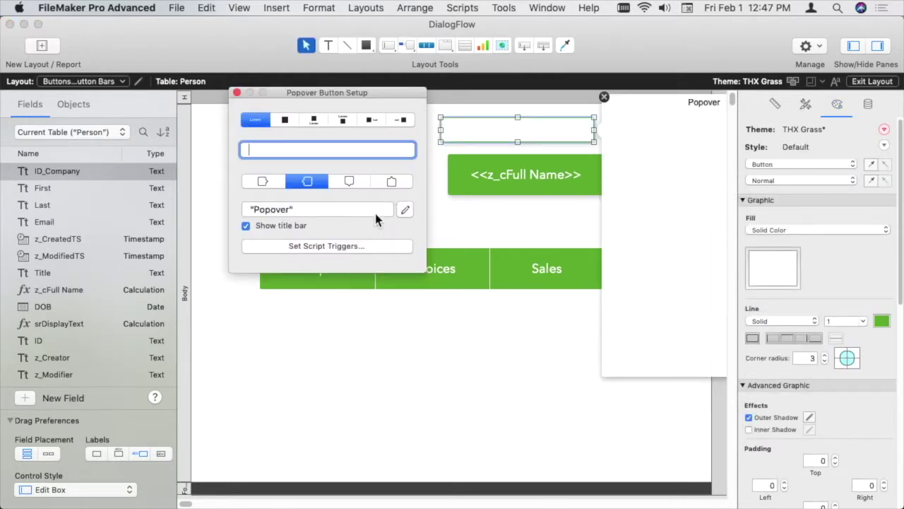
left_click(238, 93)
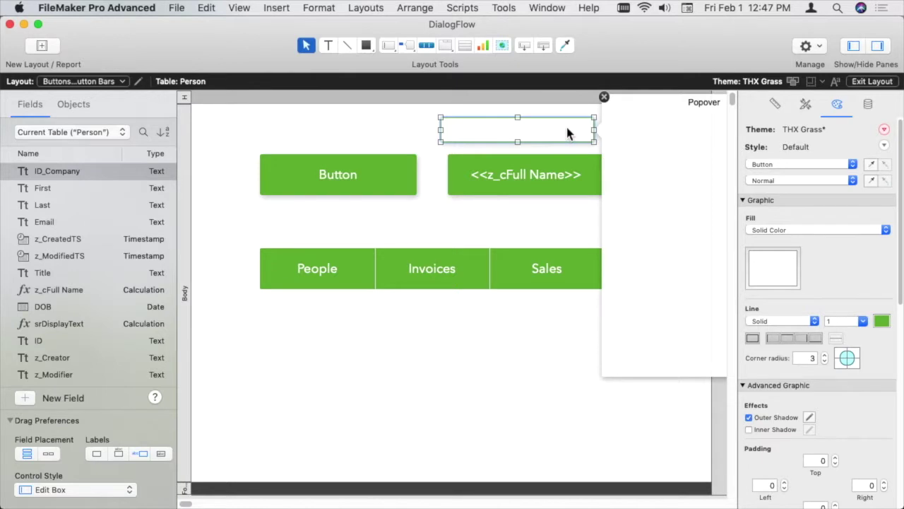
left_click(571, 115)
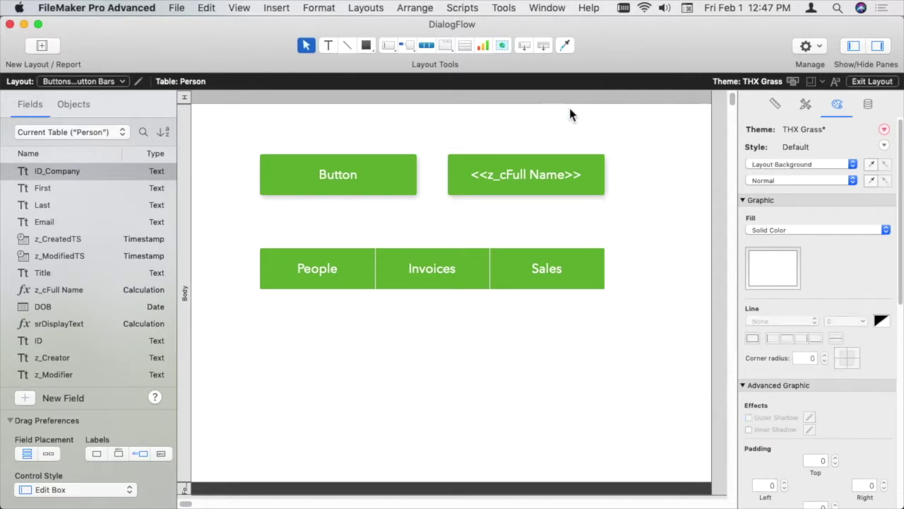
Switch the standard button to icon-only display and choose the solid circled plus icon
double_click(316, 178)
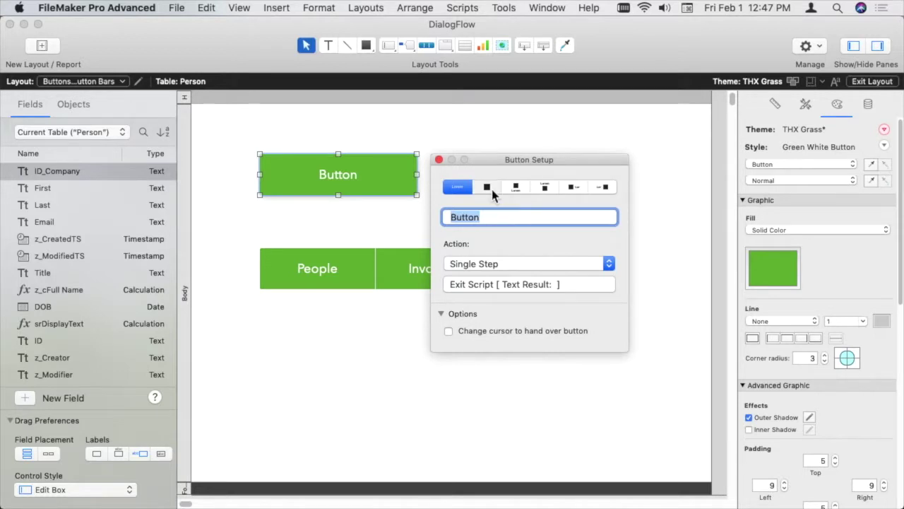
left_click(486, 187)
left_click(474, 286)
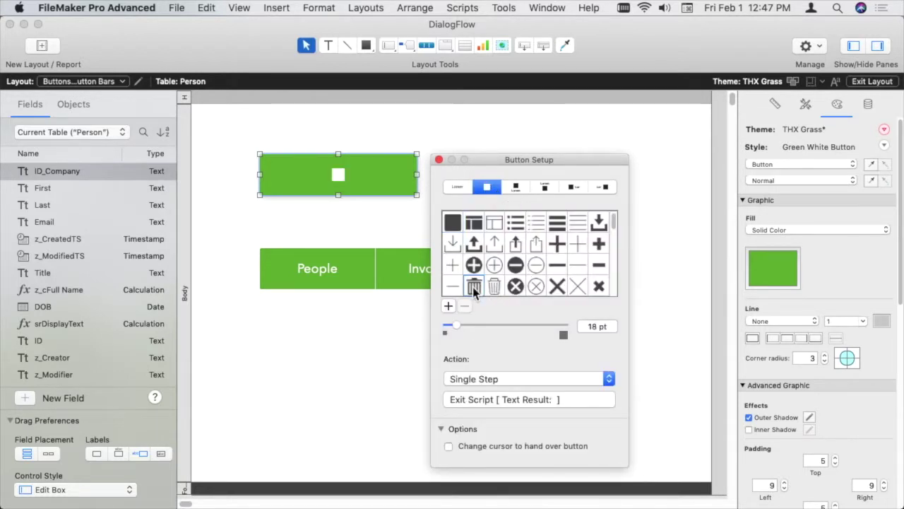
left_click(474, 264)
Try the standard button's icon-above, icon-left and icon-right label arrangements, restore label-only display and close its setup
left_click(519, 187)
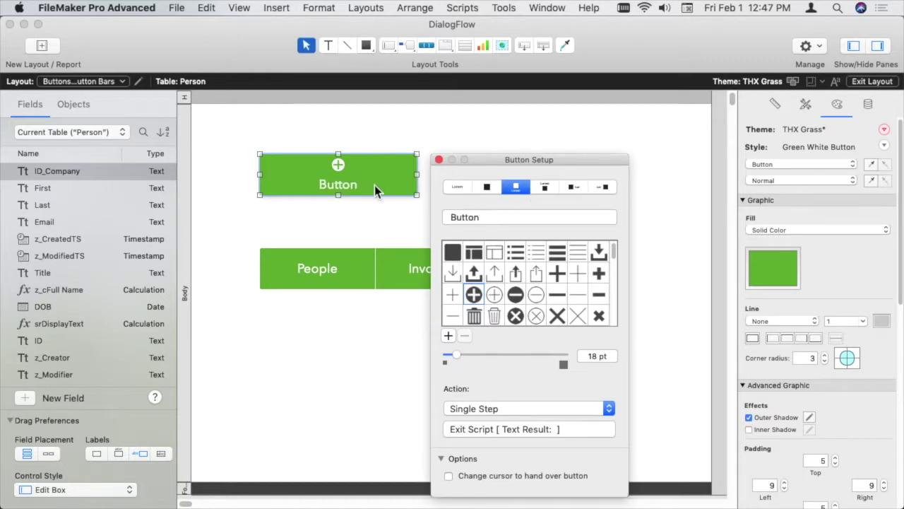
left_click(577, 188)
left_click(606, 187)
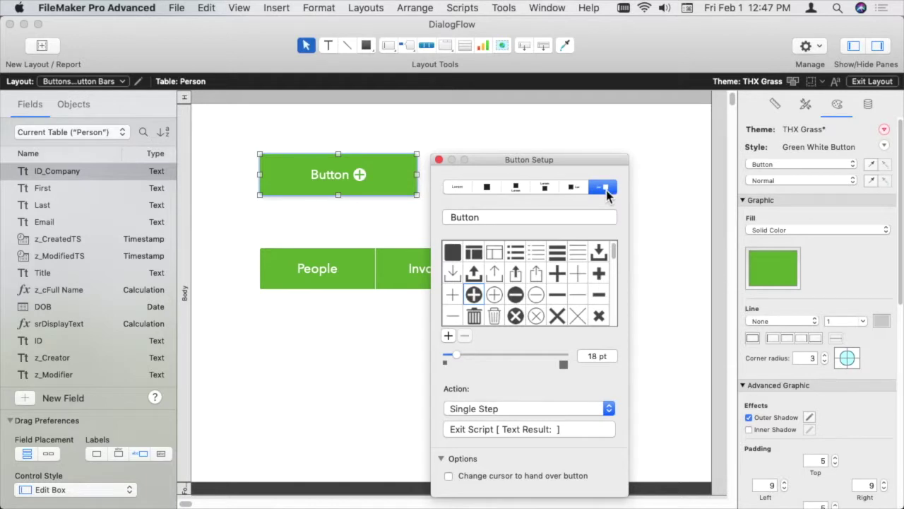
left_click(577, 188)
left_click(459, 188)
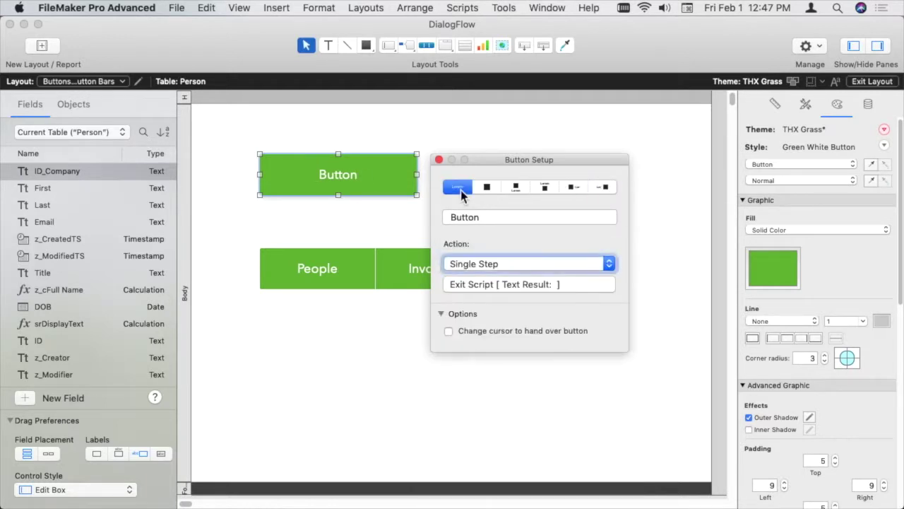
left_click(439, 160)
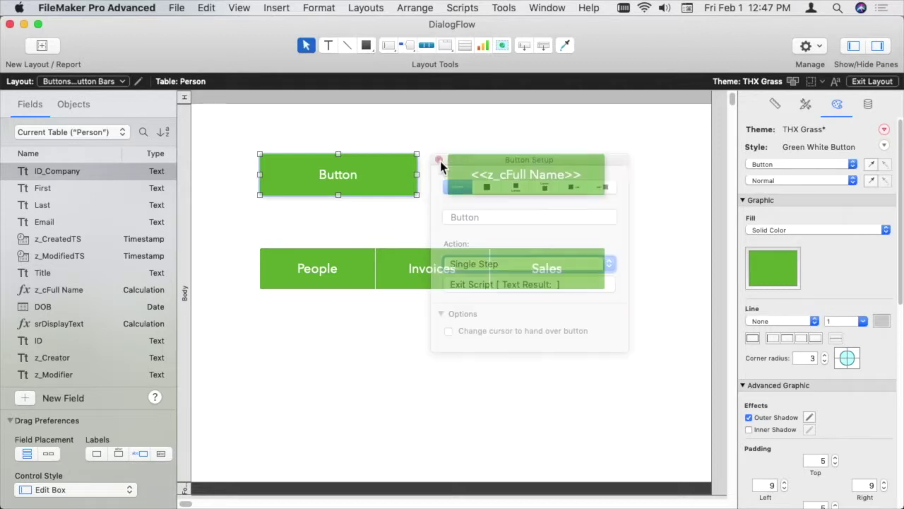
Open the setup of the full-name popover button to view its options and close it again
left_click(622, 173)
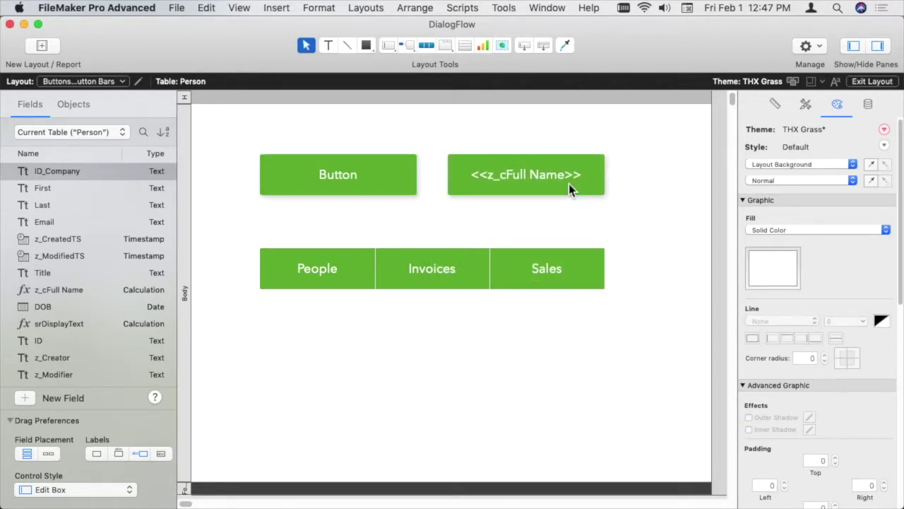
double_click(569, 183)
left_click(460, 206)
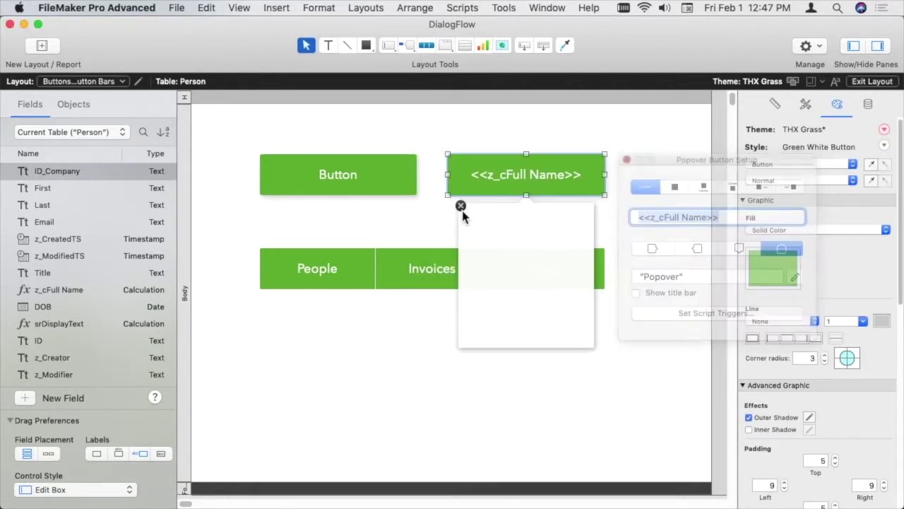
Examine the style states offered for the standard button, leaving it on Normal
left_click(329, 272)
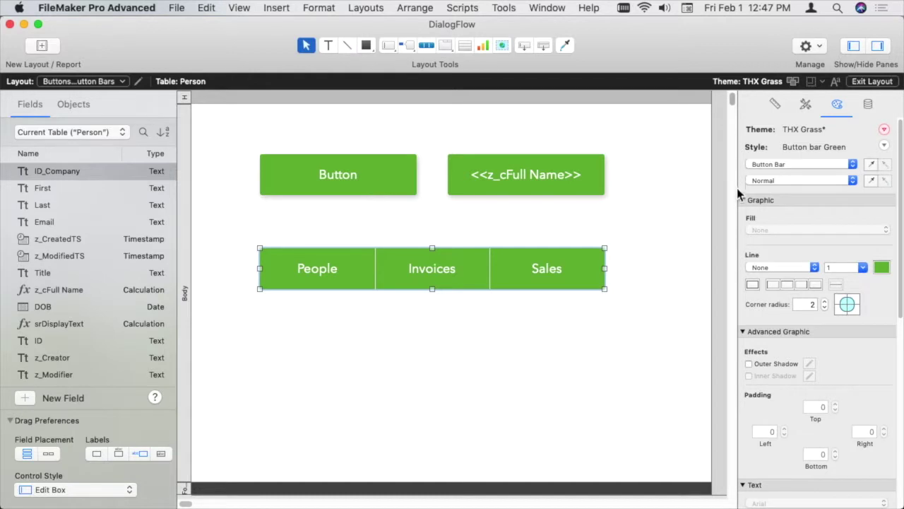
left_click(390, 185)
left_click(780, 180)
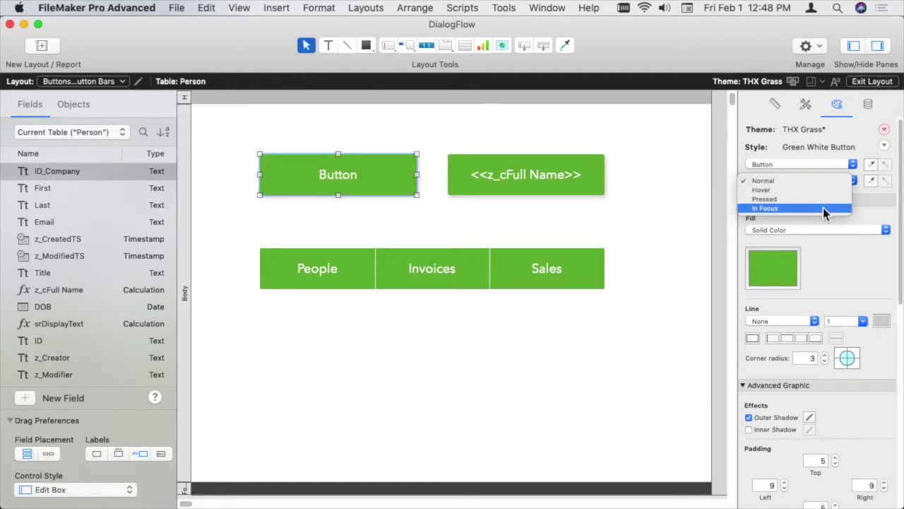
left_click(660, 211)
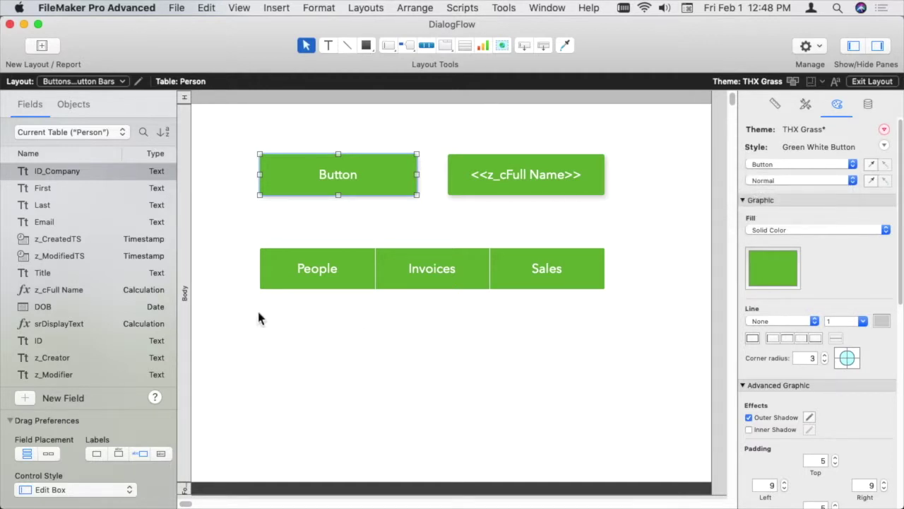
Select the button bar's People segment, examine its style states and display the Active state
left_click(301, 270)
left_click(301, 271)
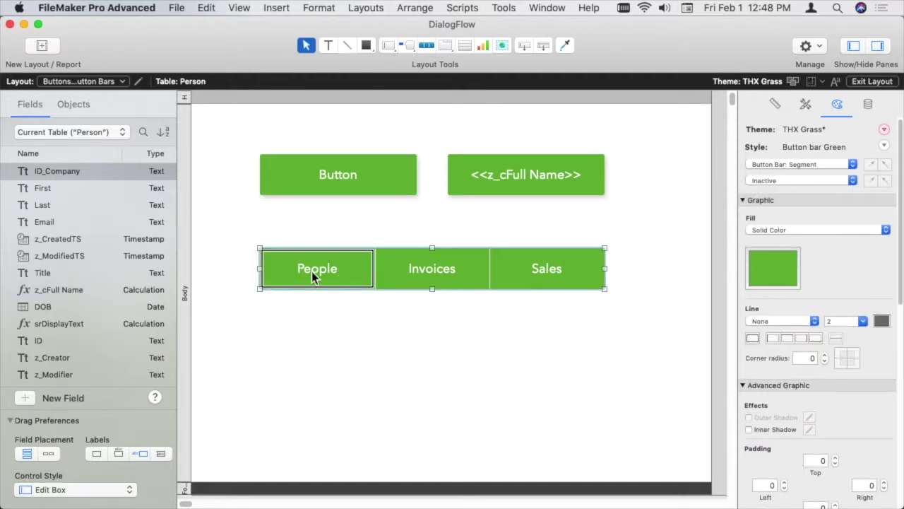
left_click(802, 180)
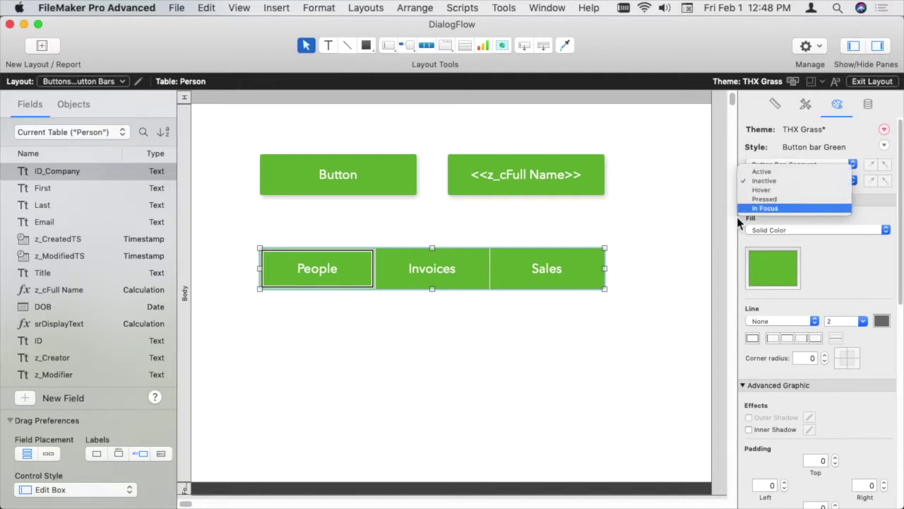
left_click(759, 199)
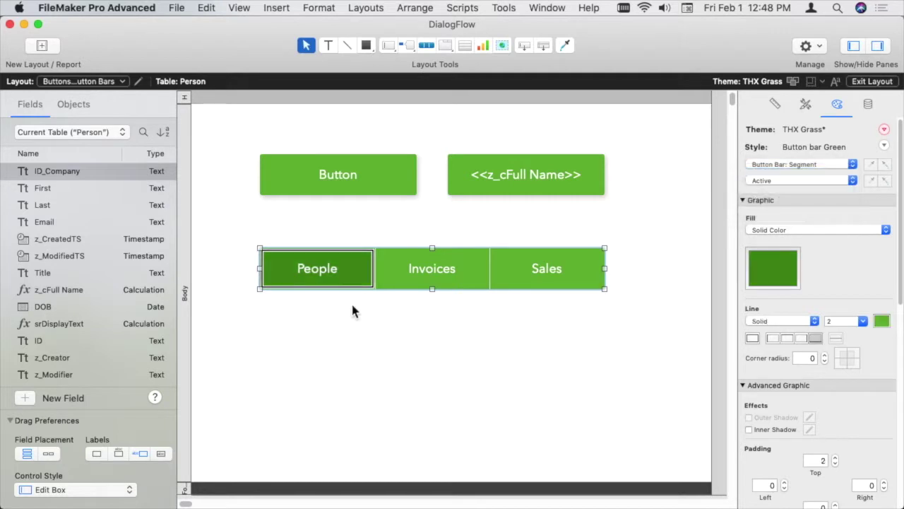
Open the button bar's setup on the People segment and change the segment type to Button
left_click(370, 300)
left_click(355, 280)
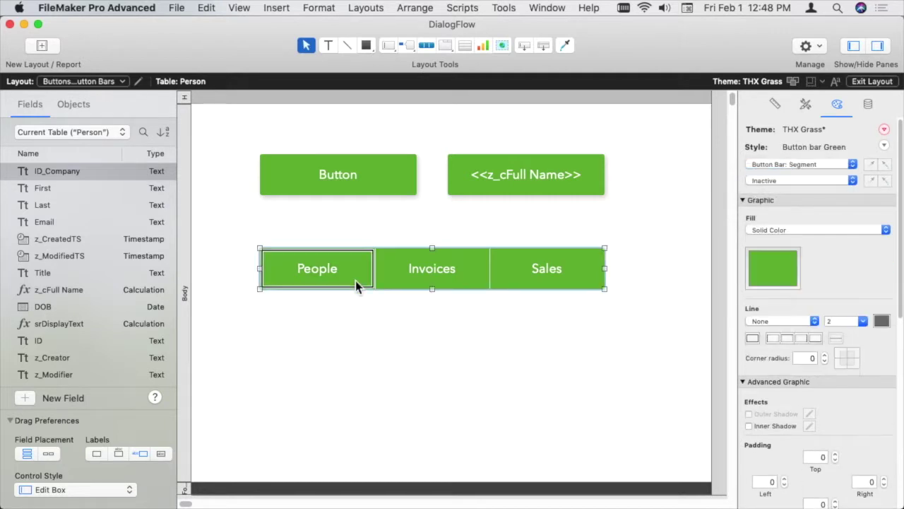
double_click(355, 281)
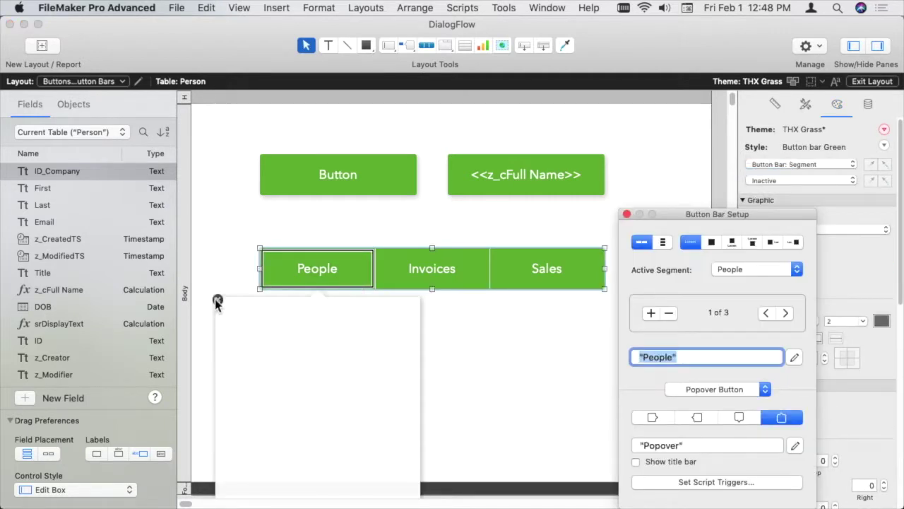
left_click(736, 389)
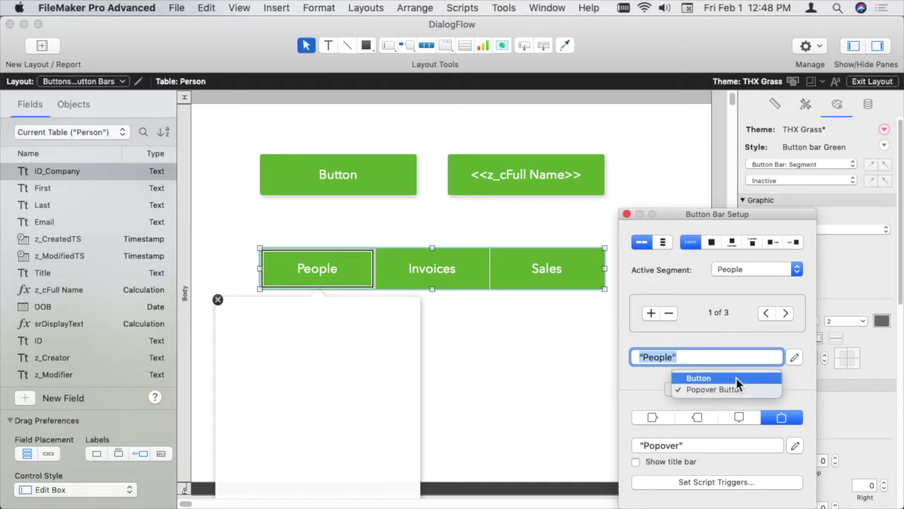
left_click(736, 378)
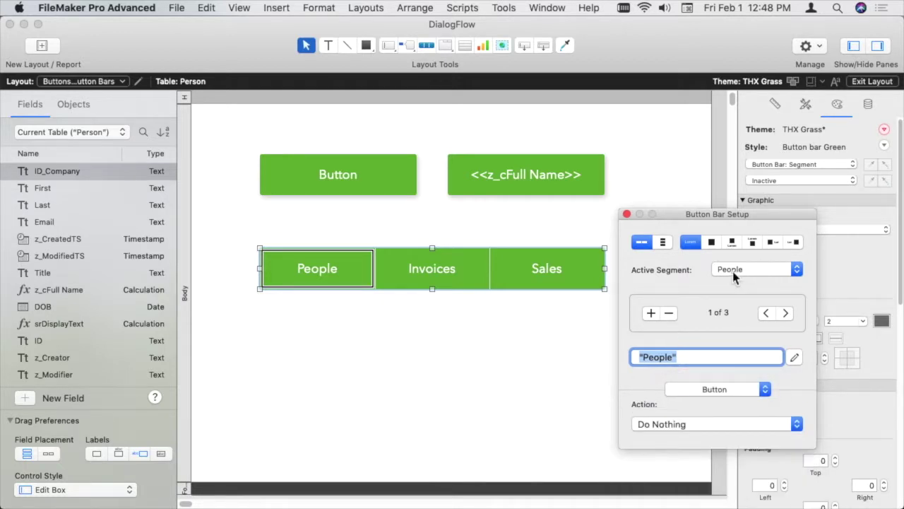
Examine the active segment choices of the button bar, keep People and close the setup
left_click(774, 272)
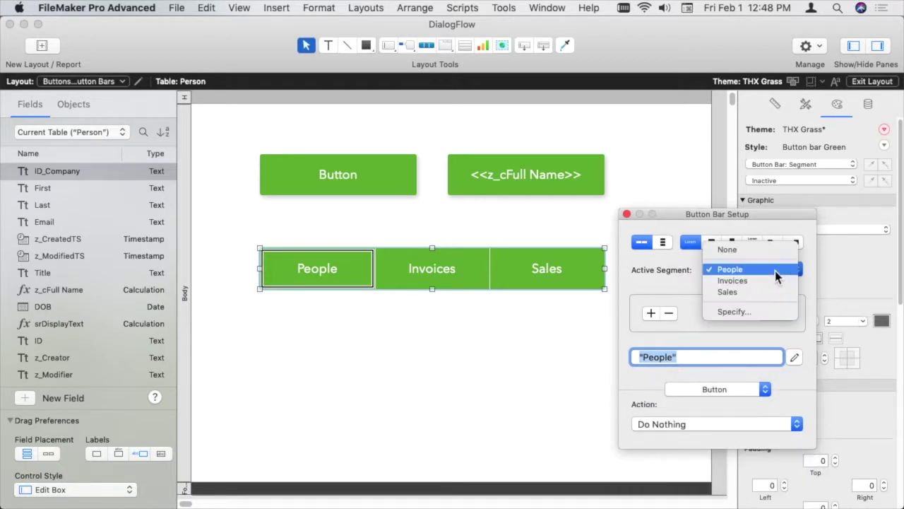
left_click(685, 278)
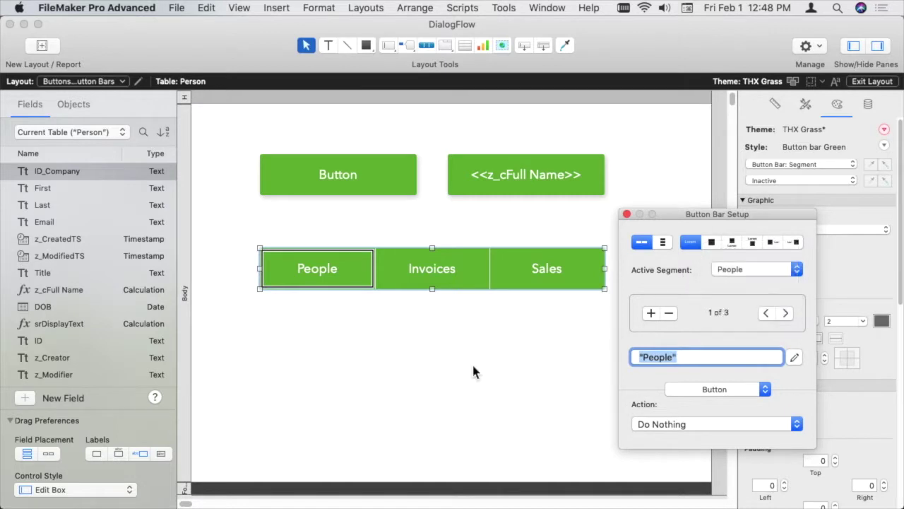
left_click(436, 285)
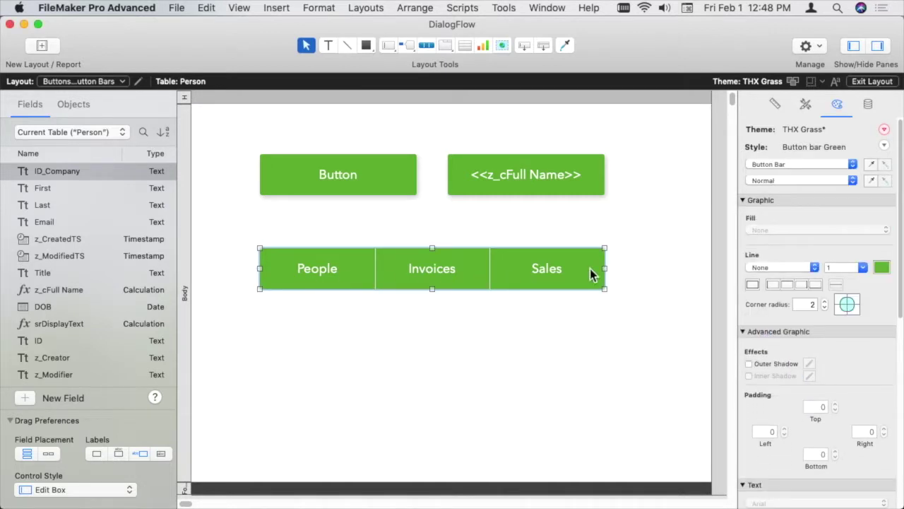
Test the button bar's Invoices segment in Browse mode and return to Layout mode
key("super+b")
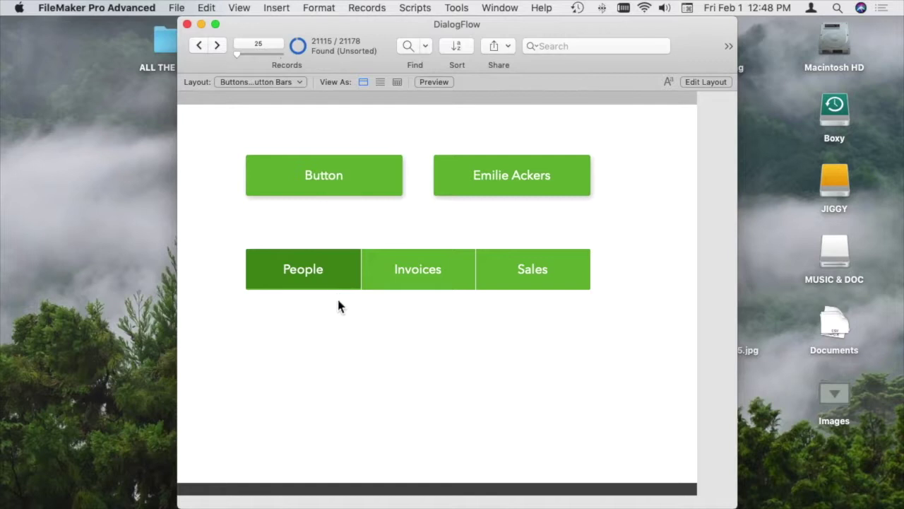
left_click(411, 284)
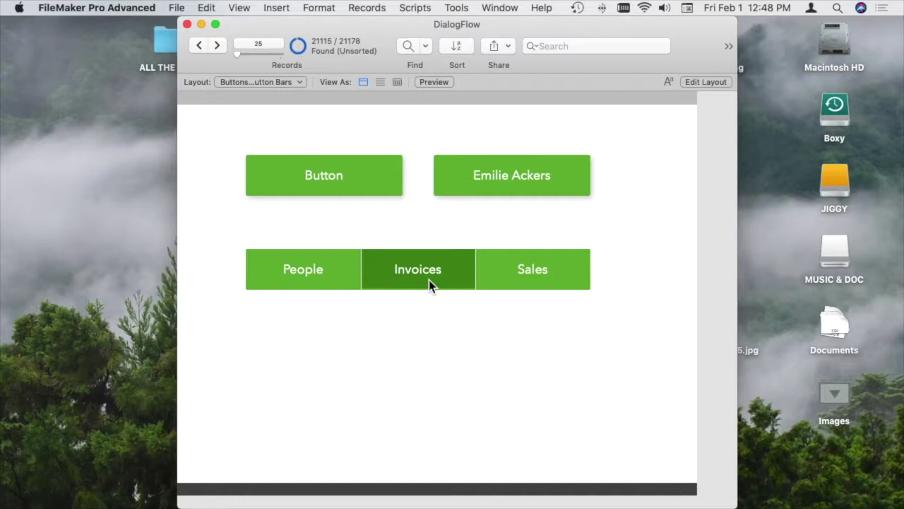
left_click(436, 285)
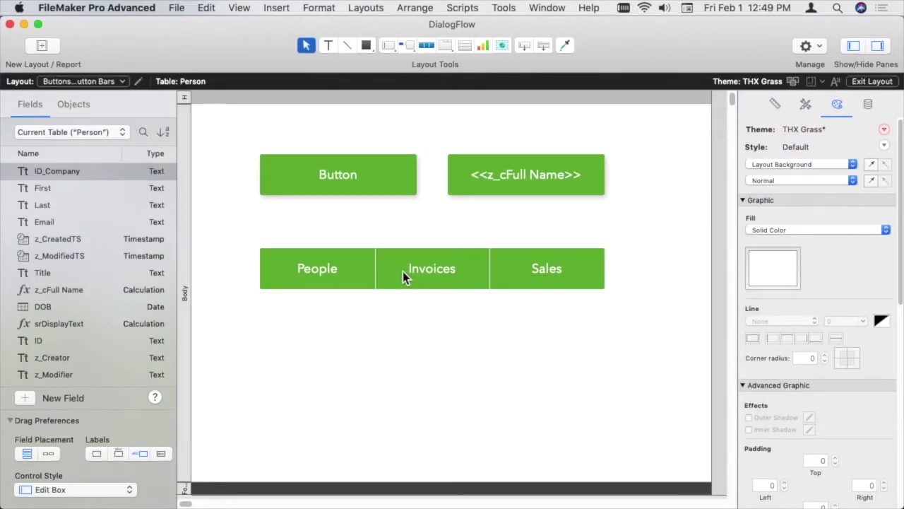
Set the Active-state fill of the button bar's Invoices segment to the same lighter green as the inactive segments
left_click(404, 276)
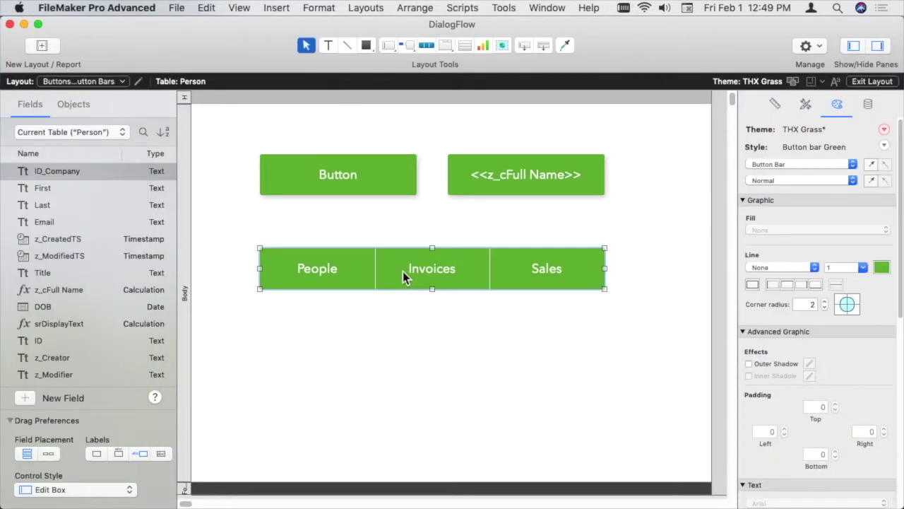
left_click_drag(234, 272, 669, 286)
left_click(552, 276)
left_click(340, 277)
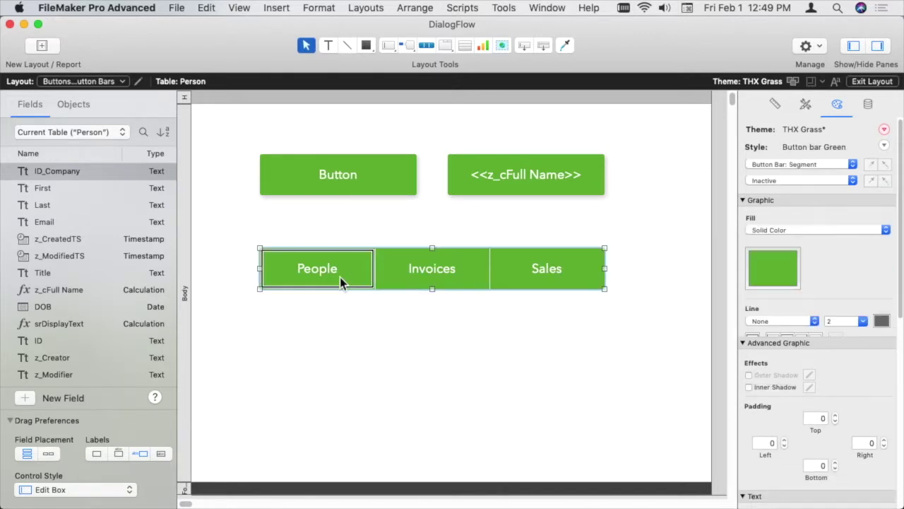
left_click(422, 280)
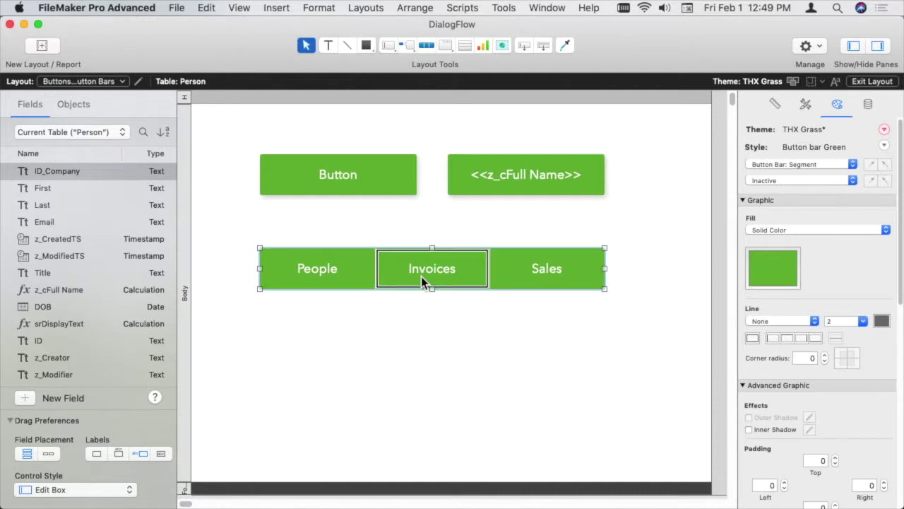
left_click(778, 179)
left_click(779, 175)
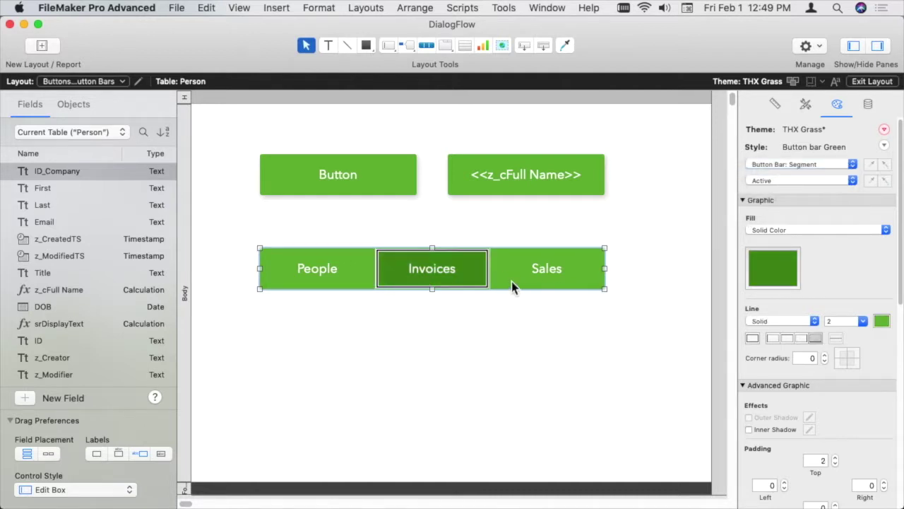
left_click(789, 268)
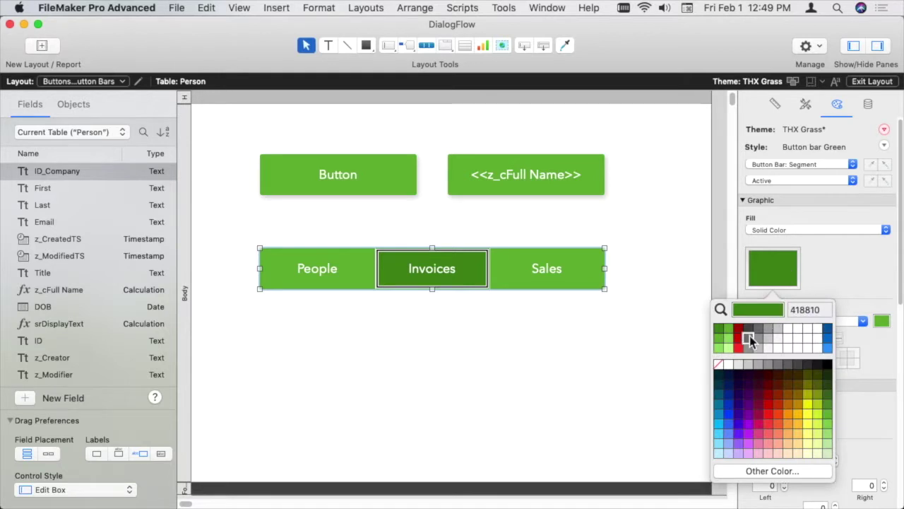
left_click(724, 341)
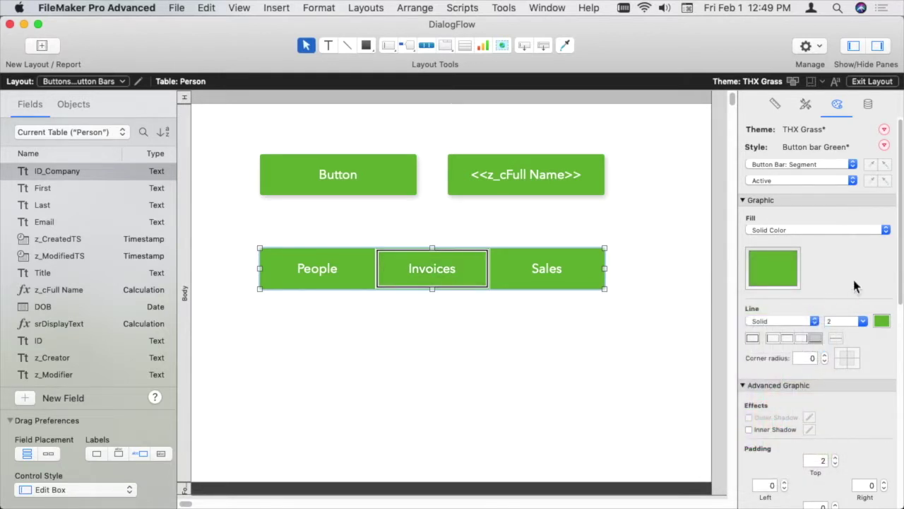
Check the recolored active state of the button bar in Browse mode and return to Layout mode
left_click(627, 323)
key("super+b")
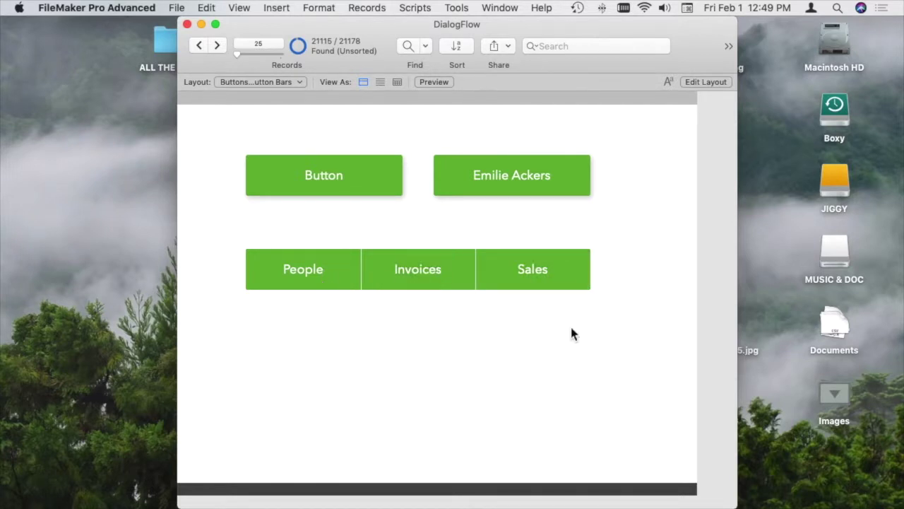
key("super+l")
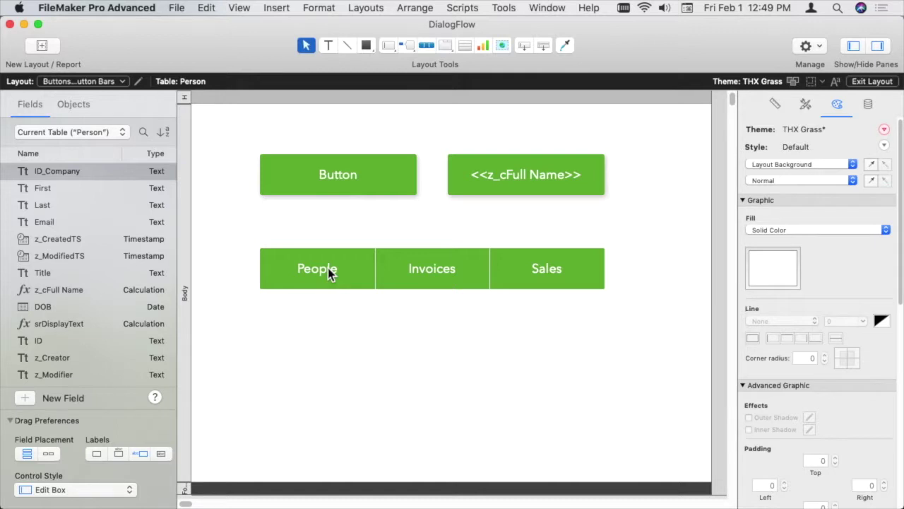
Replace the label of the button bar's People segment with the calculation Get ( CurrentDate )
left_click(512, 178)
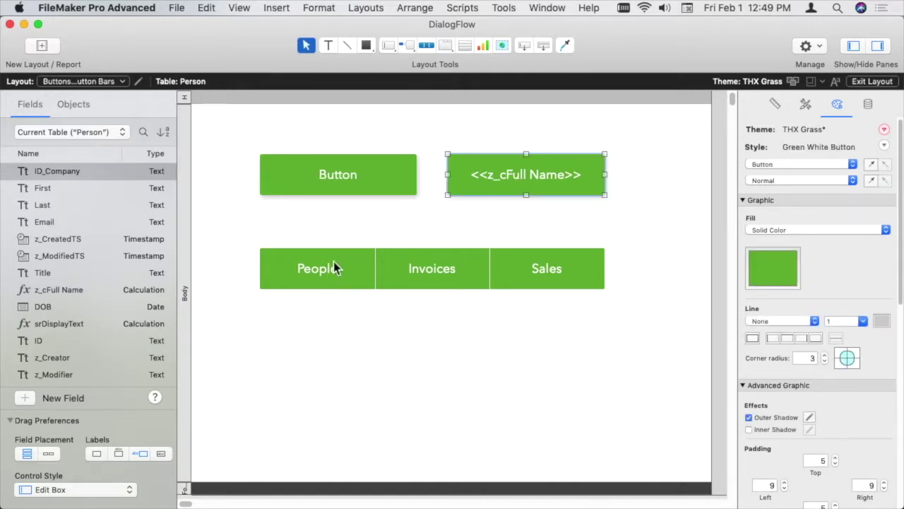
left_click(335, 279)
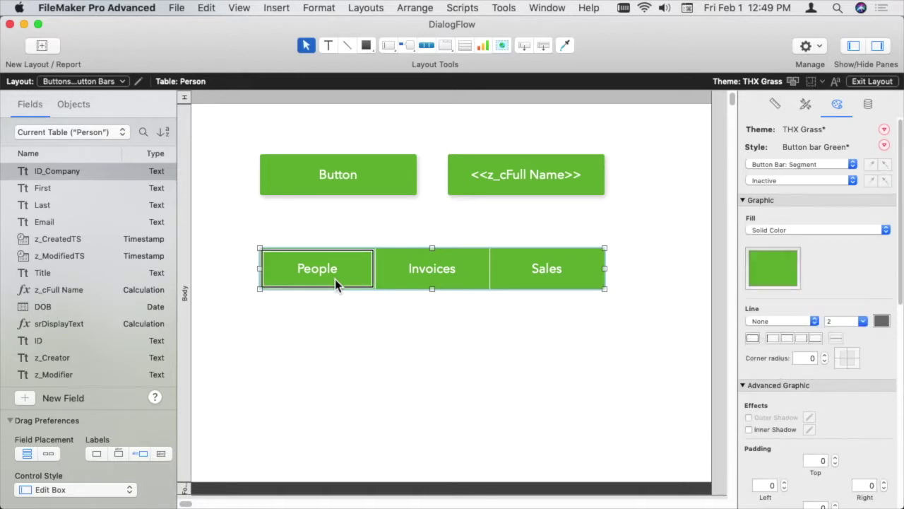
double_click(335, 279)
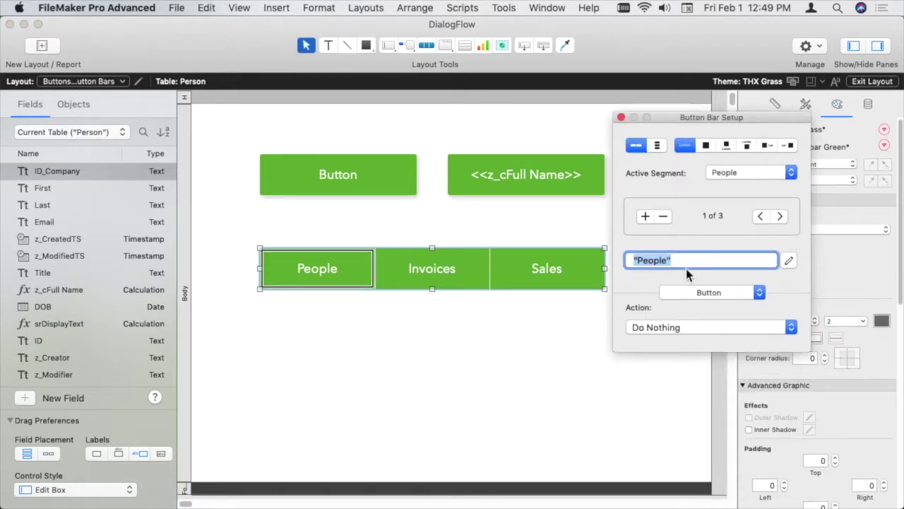
left_click(789, 261)
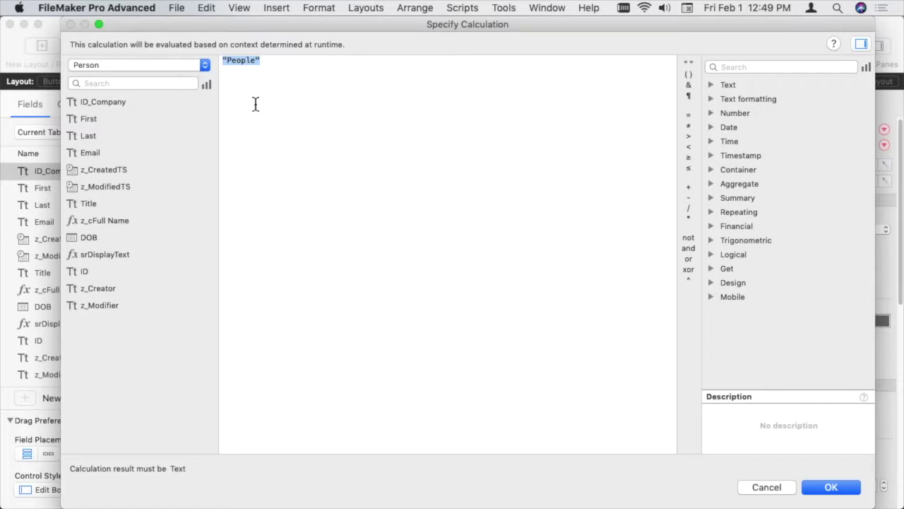
type("g")
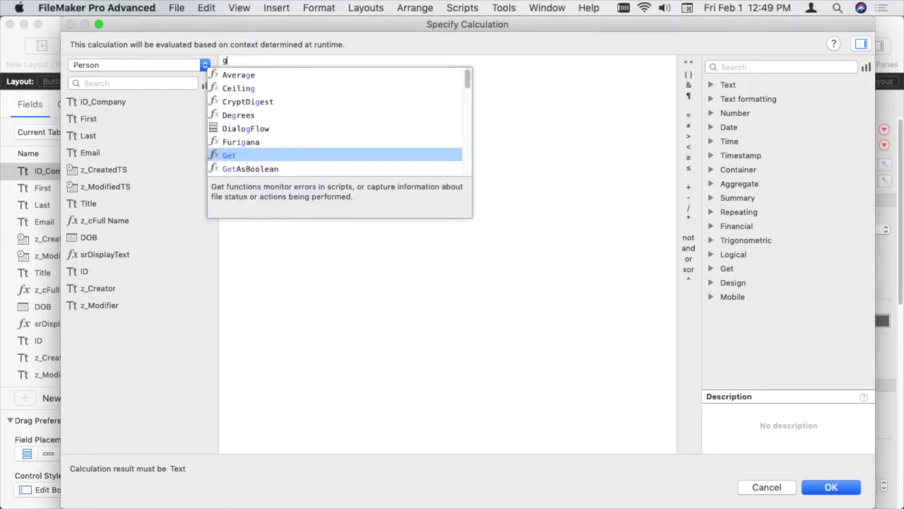
type("et ( currentdate )")
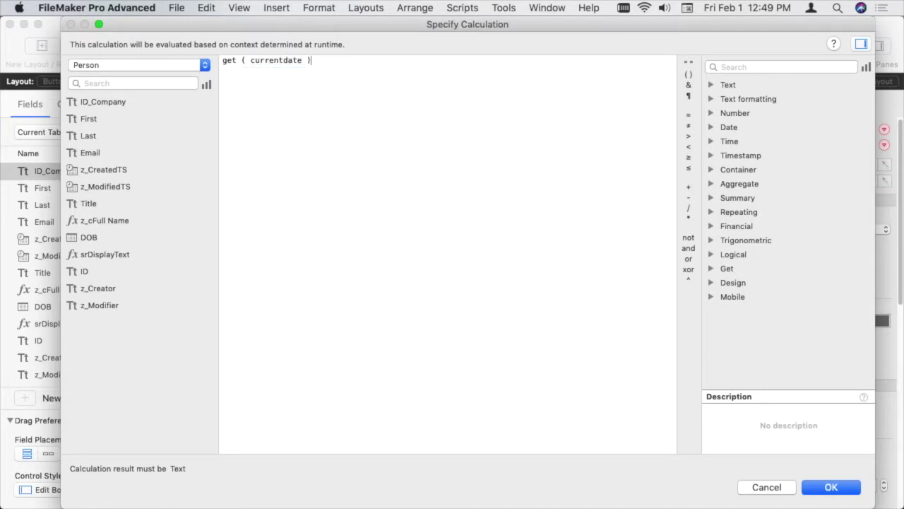
key("Return")
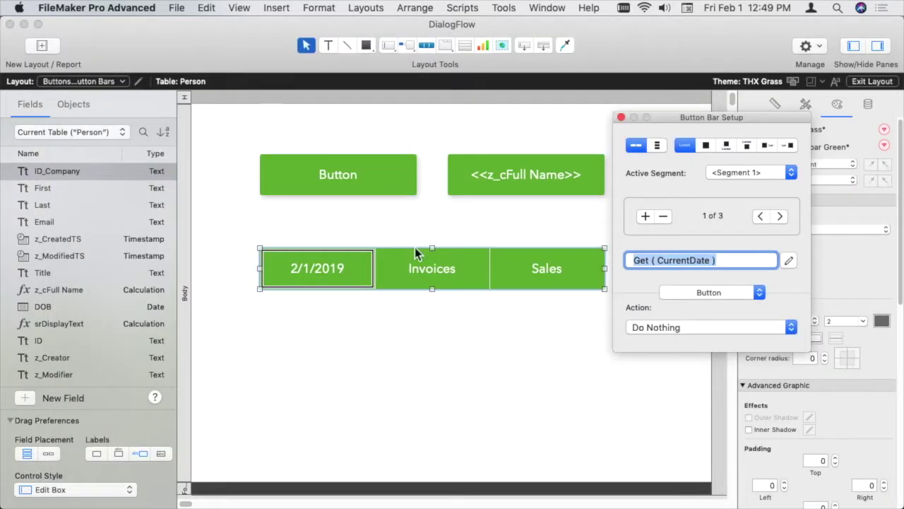
Check the calculated date label of the button bar's first segment in Browse mode and switch back to Layout mode
left_click(597, 358)
key("super+b")
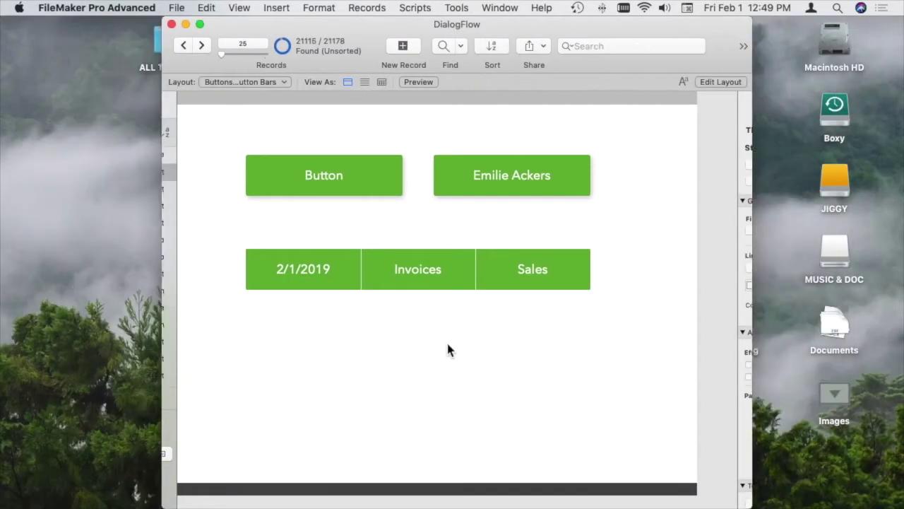
key("super+l")
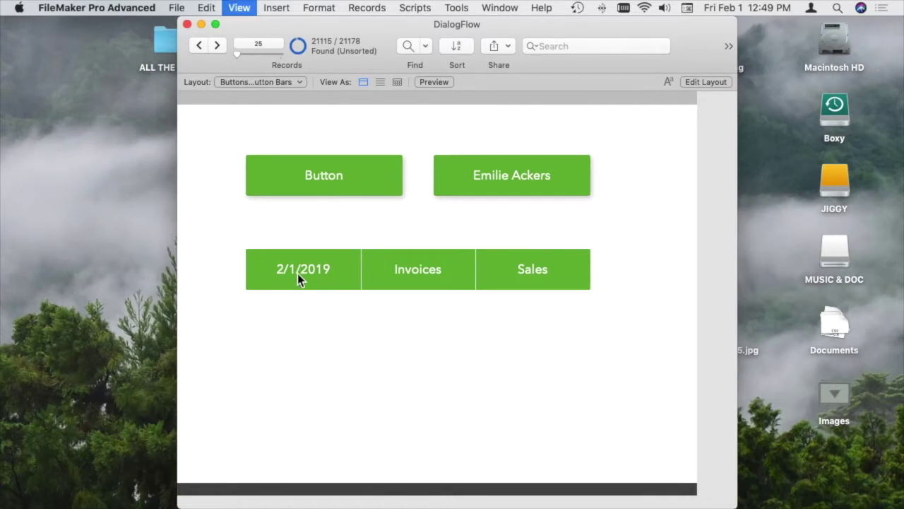
Replace the label calculation of the button bar's first segment with the field Person::z_cFull Name
double_click(300, 273)
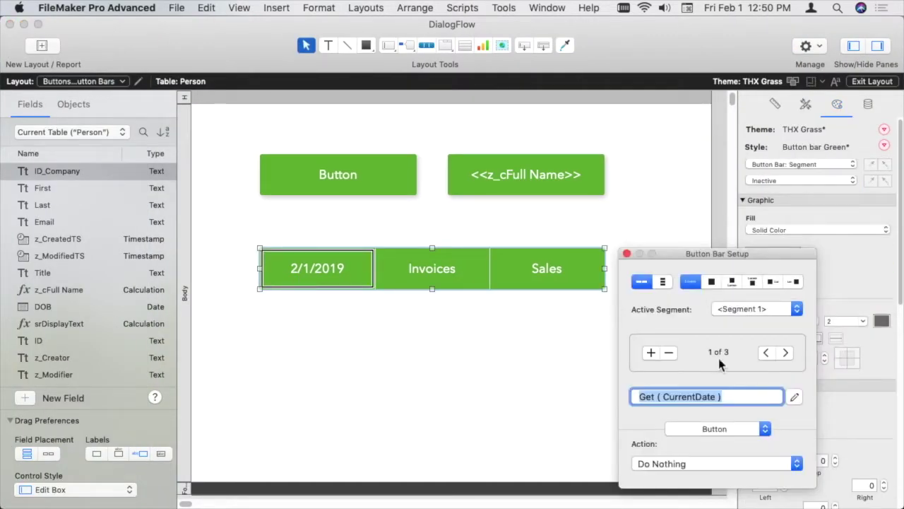
left_click(795, 397)
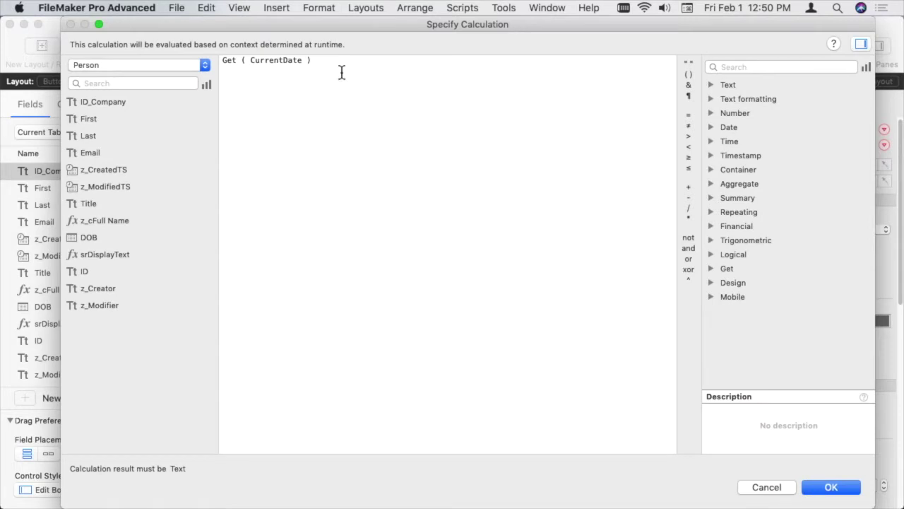
key("super+a")
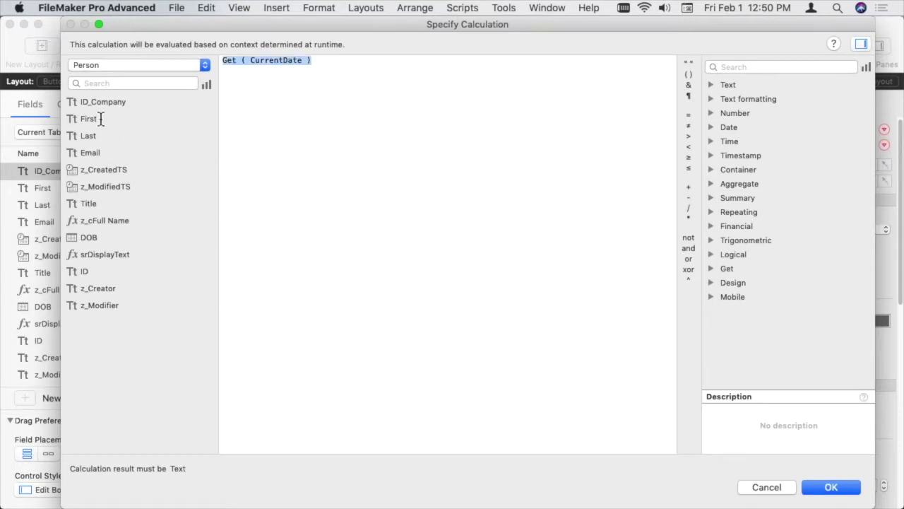
double_click(121, 221)
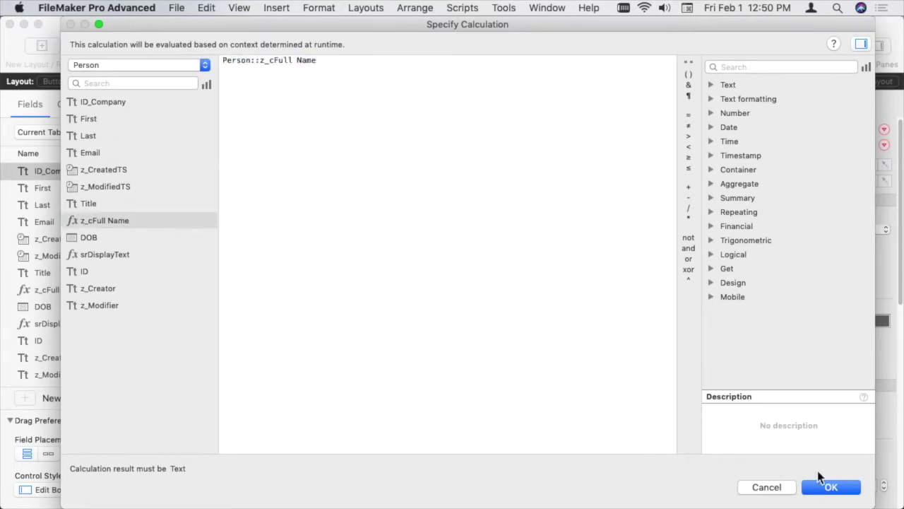
left_click(848, 492)
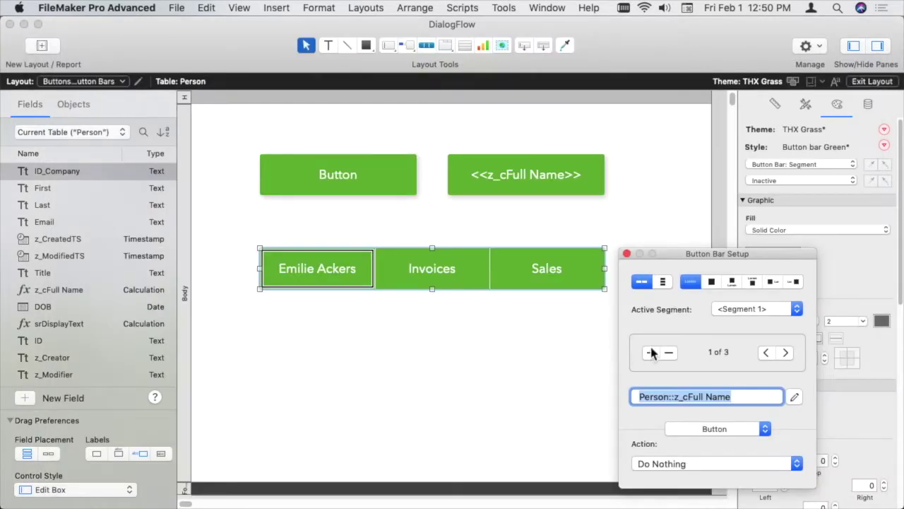
left_click(461, 322)
Select the button bar's first segment and the popover button in turn, and inspect the plain button's label in its setup
left_click(336, 277)
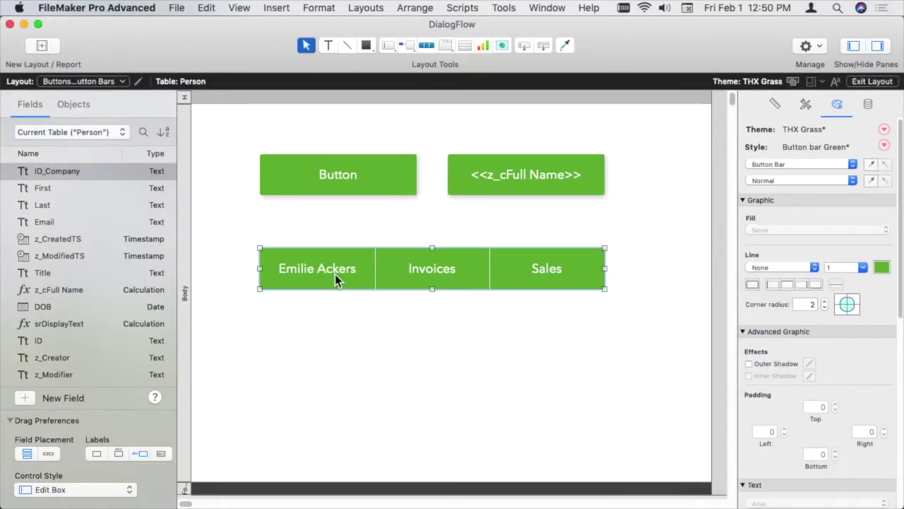
left_click(315, 277)
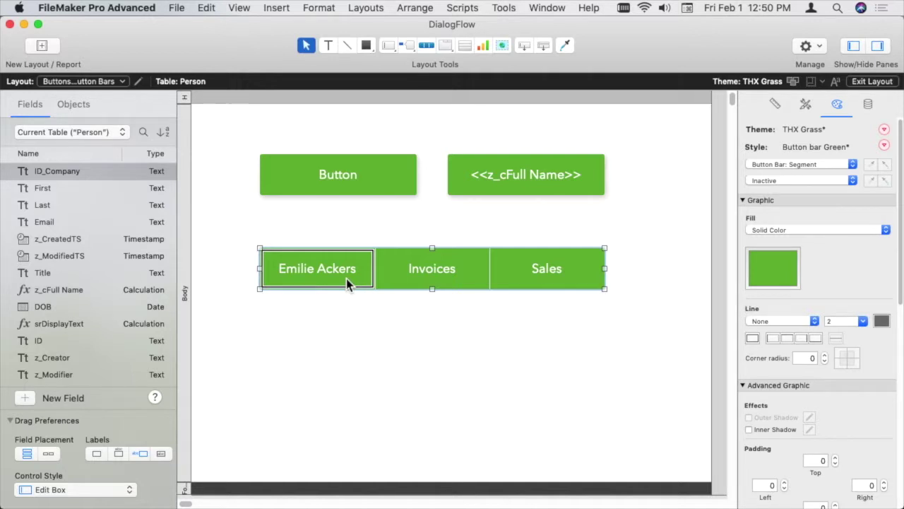
left_click(571, 186)
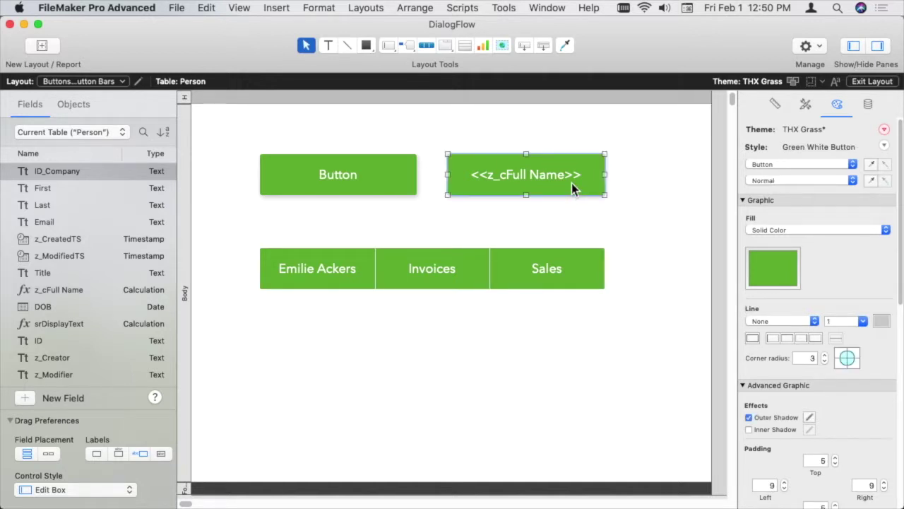
double_click(393, 184)
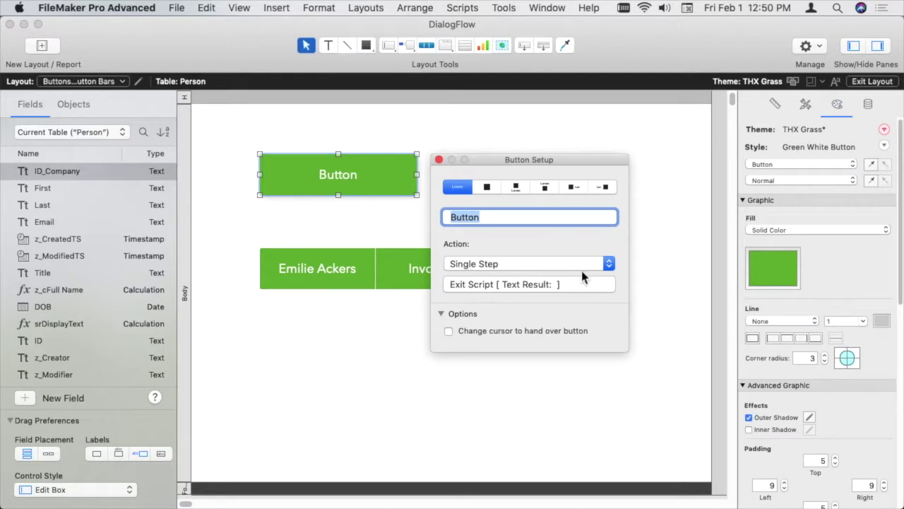
left_click(560, 217)
double_click(559, 217)
left_click(439, 160)
Inspect the popover button's merge-field label in its setup and look over the available Merge Field and Merge Variable insert commands
double_click(534, 183)
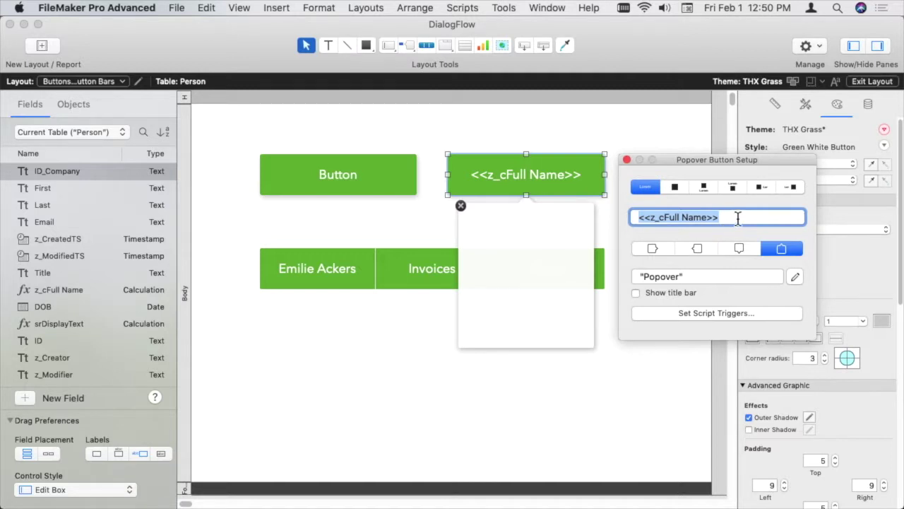
left_click(240, 8)
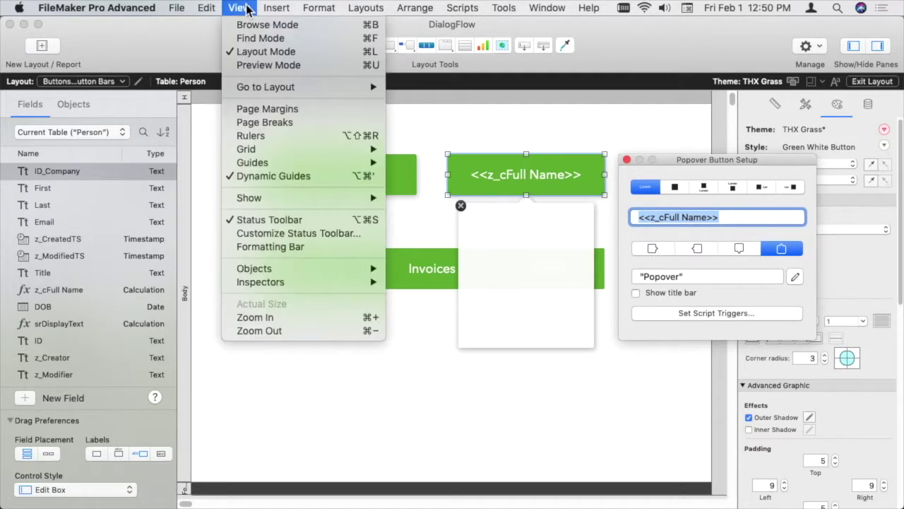
mouse_move(277, 8)
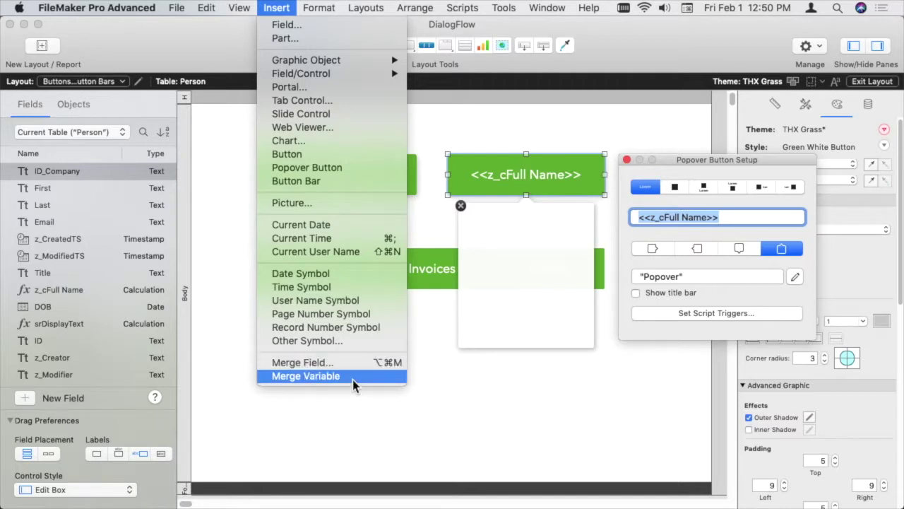
left_click(514, 407)
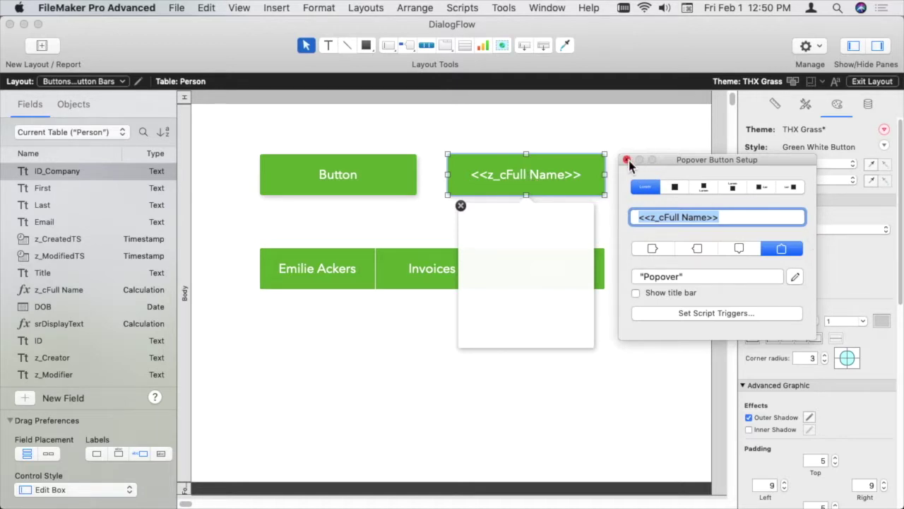
left_click(353, 316)
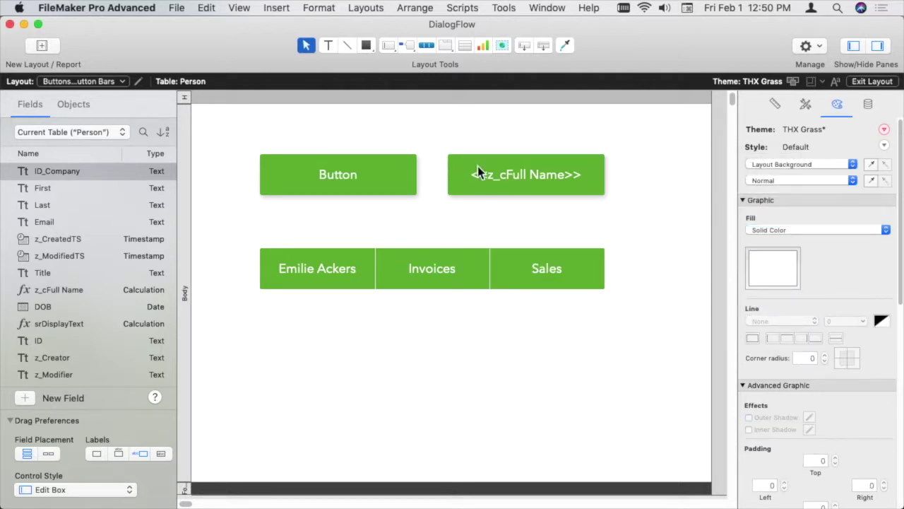
Compare the popover button's merge-field label with the calculated label in the first segment's Button Bar Setup
left_click(570, 180)
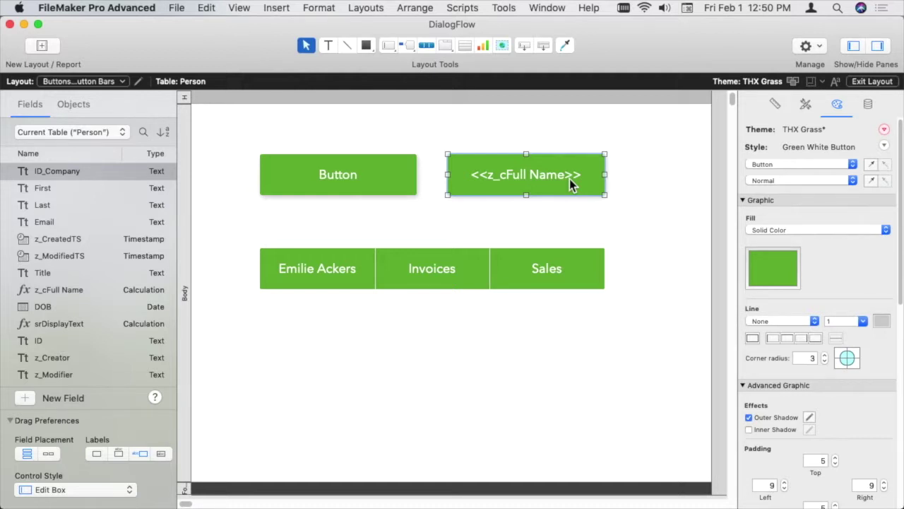
left_click(303, 255)
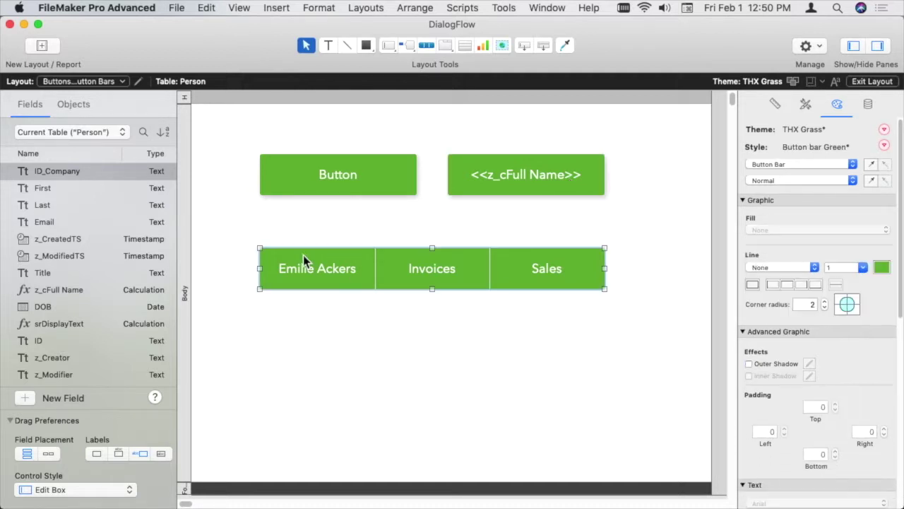
double_click(334, 279)
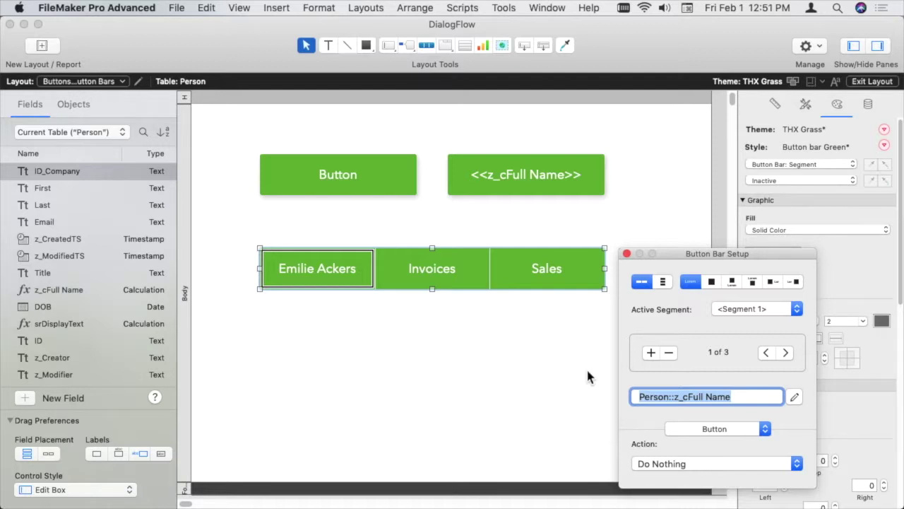
left_click(586, 377)
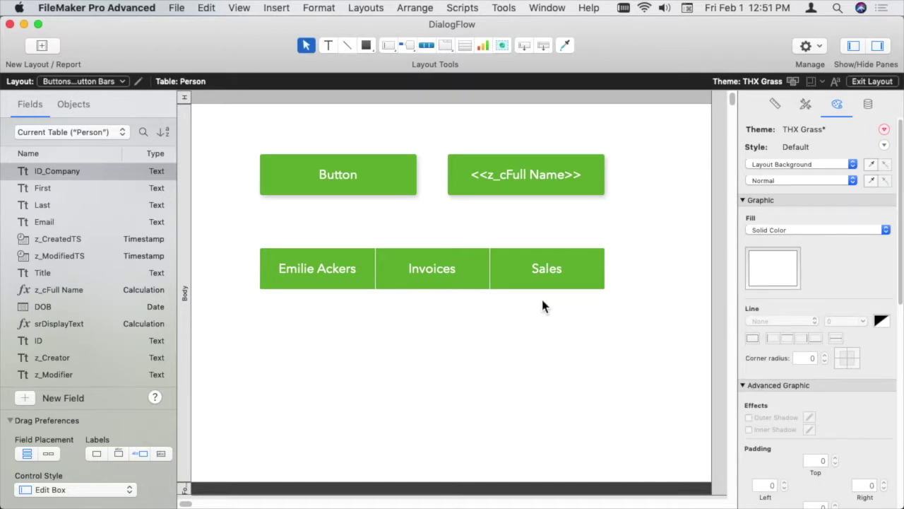
left_click(570, 274)
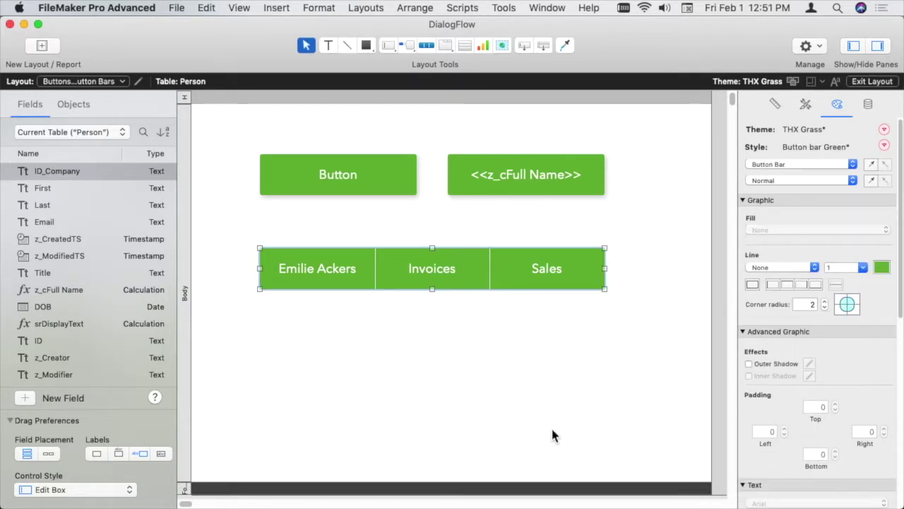
left_click(533, 406)
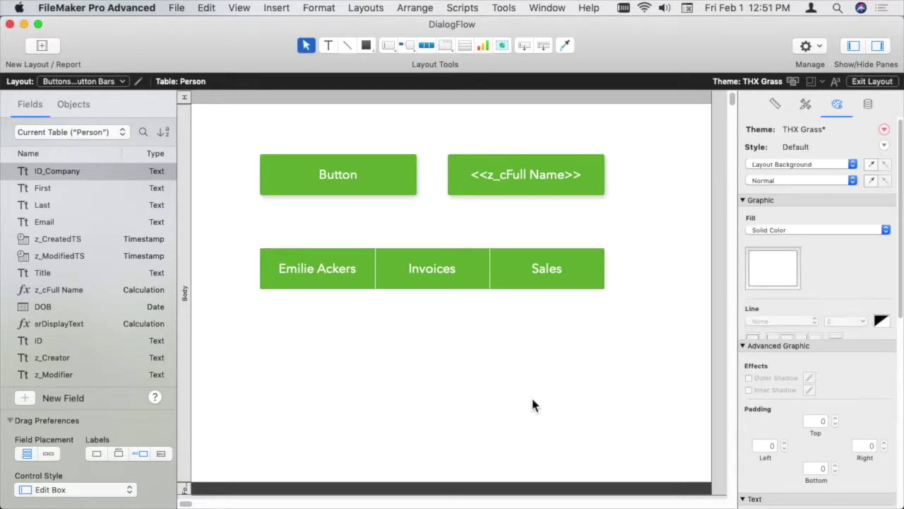
Set the plain button's Hide object when condition to true and check the layout in Browse mode, returning to Layout mode
left_click(362, 177)
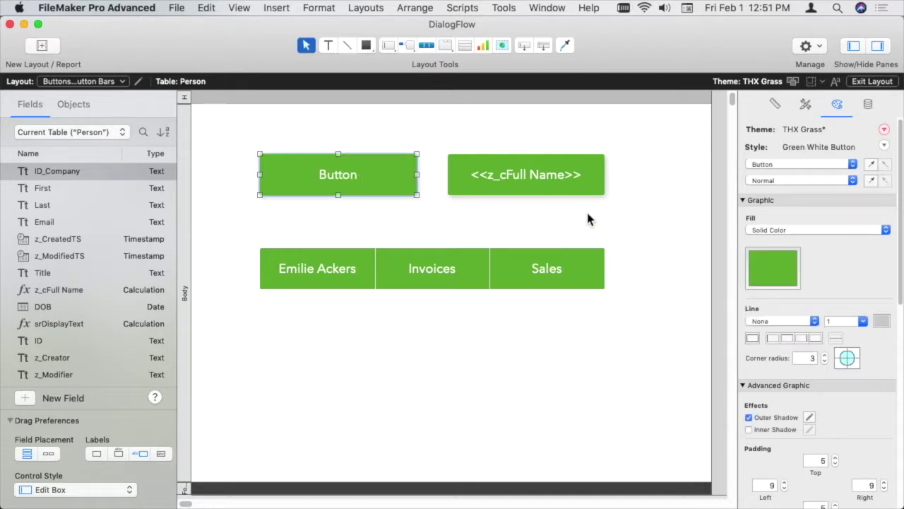
left_click_drag(678, 177, 281, 158)
left_click(362, 200)
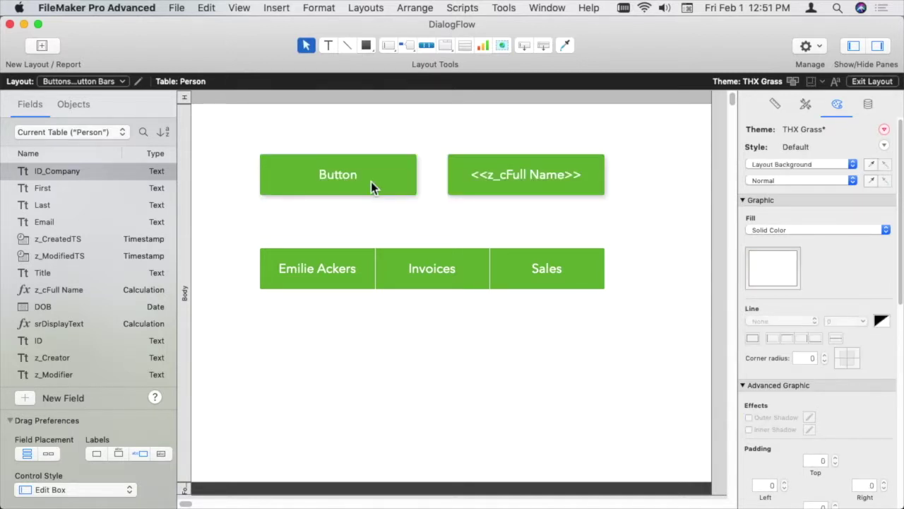
left_click(371, 181)
left_click(868, 103)
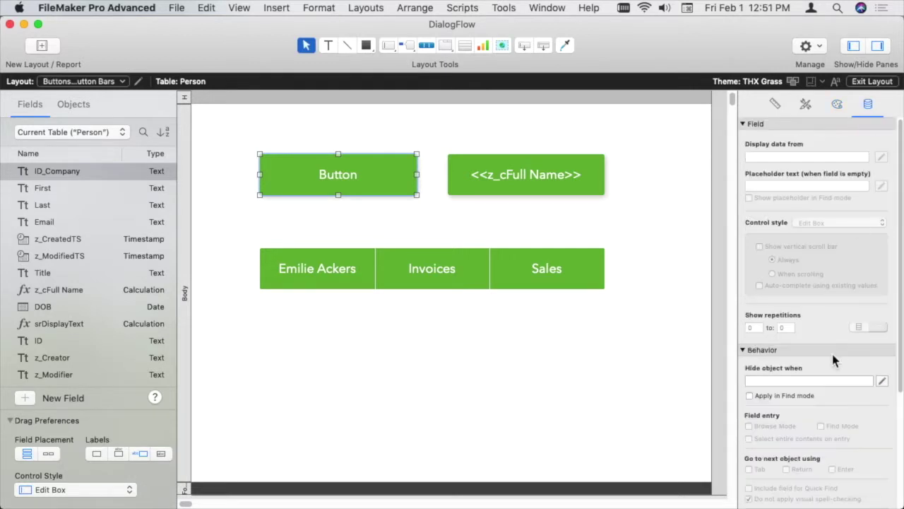
left_click(783, 381)
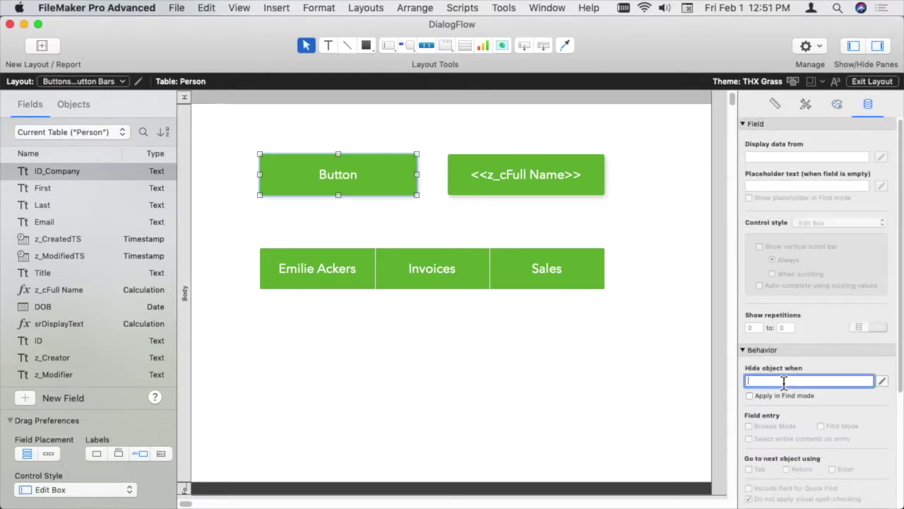
type("true")
key("Return")
left_click(413, 221)
key("super+b")
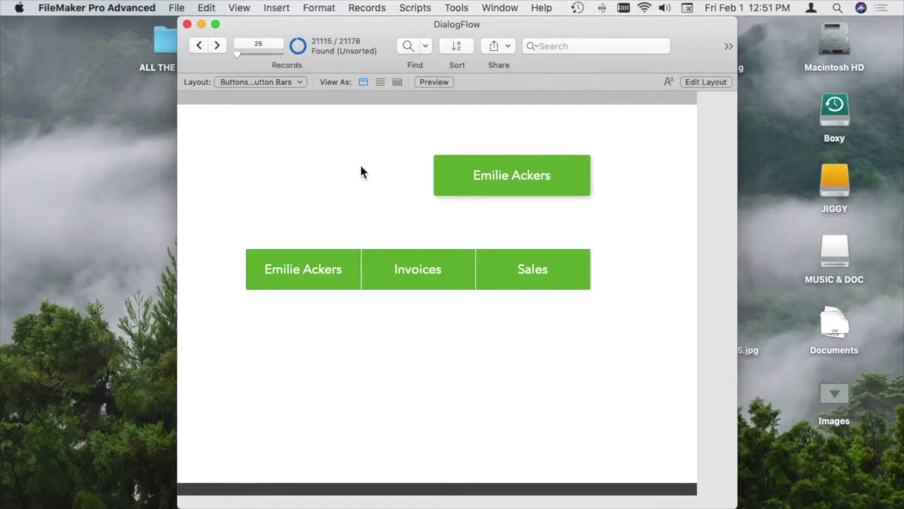
key("super+l")
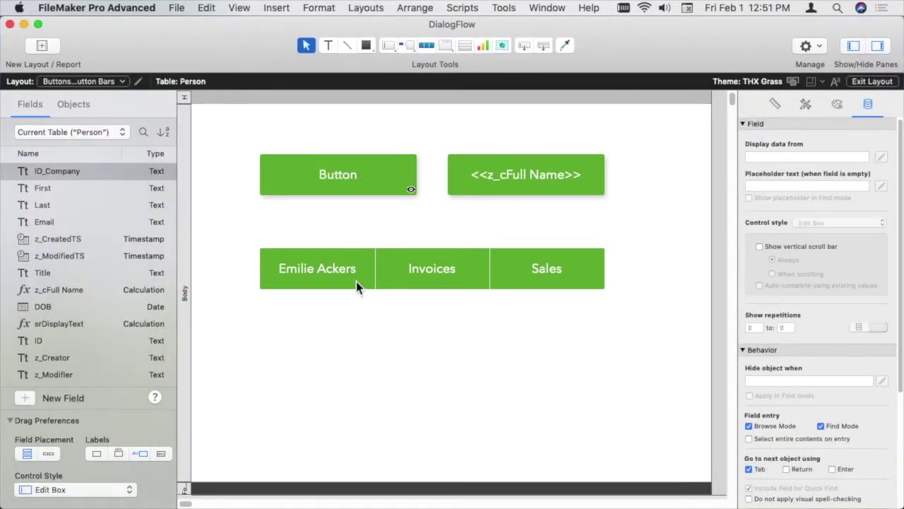
Set the Hide object when condition of the button bar's first segment to True, check it in Browse mode, and return to Layout mode
left_click(356, 281)
left_click(355, 279)
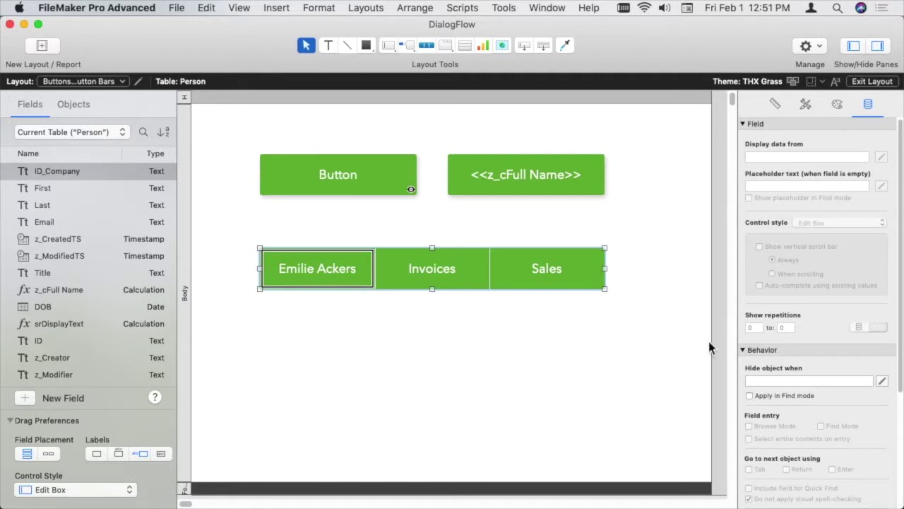
left_click(819, 380)
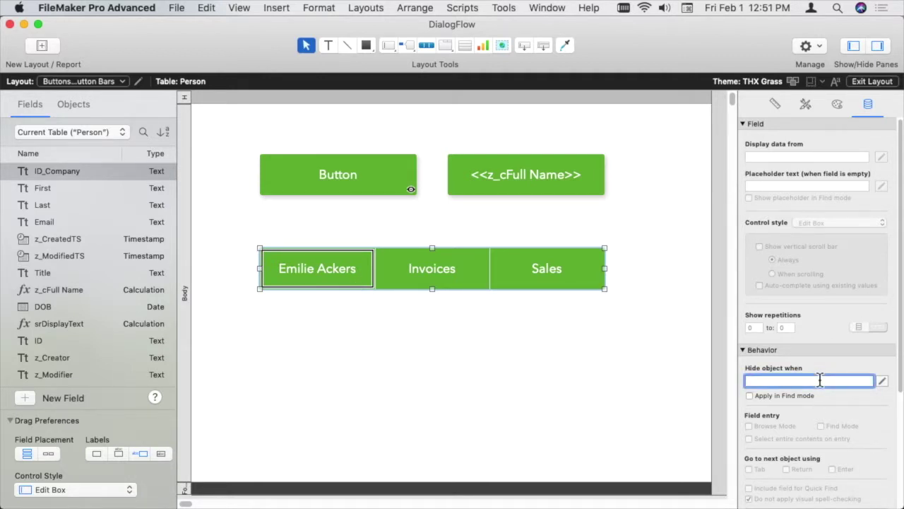
type("True")
key("Return")
key("super+b")
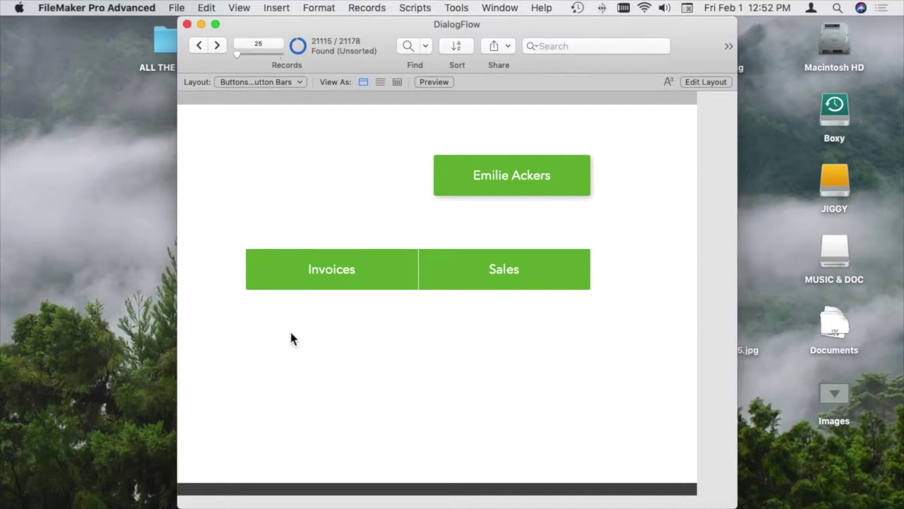
key("super+l")
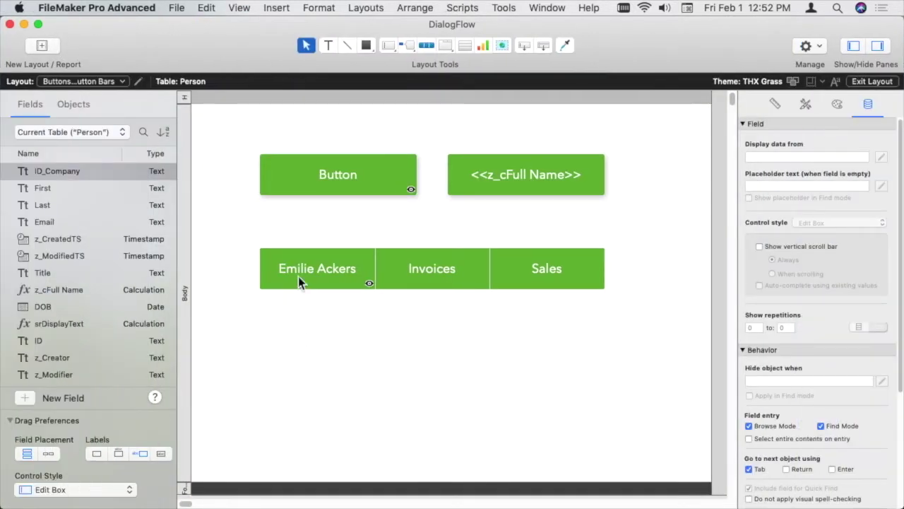
Clear the Hide object when condition of the button bar's first segment
left_click(298, 281)
left_click(362, 271)
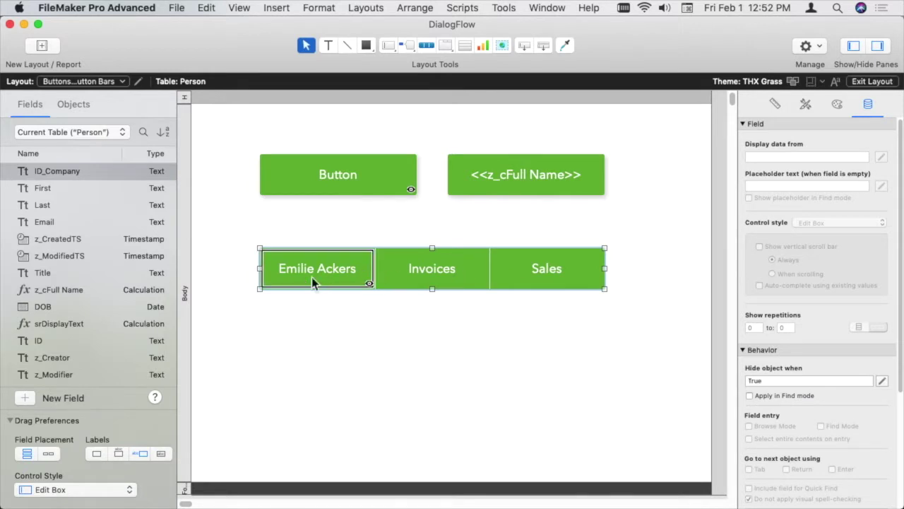
left_click(813, 381)
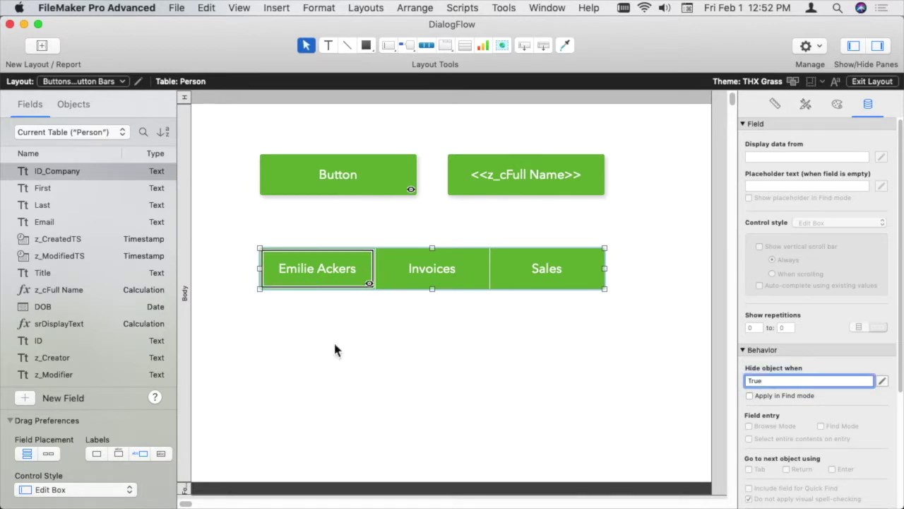
double_click(777, 381)
key("BackSpace")
left_click(501, 403)
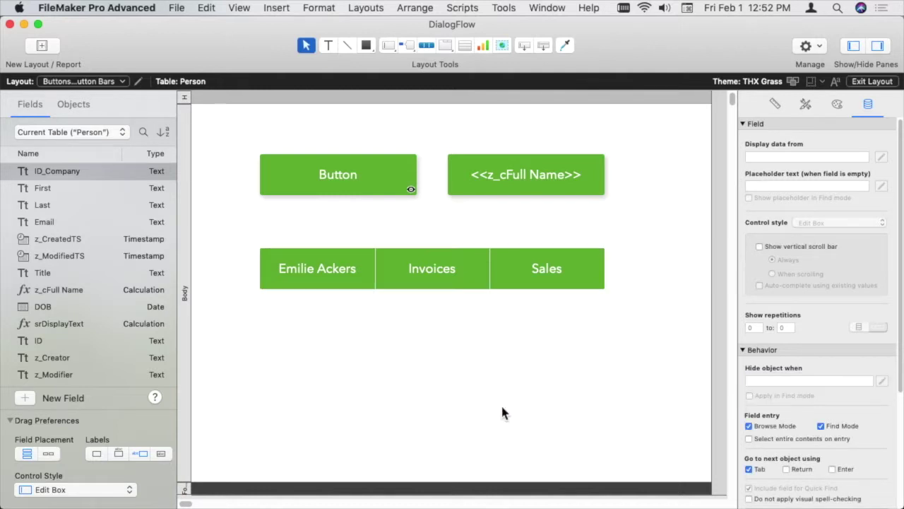
Add a new segment to the button bar directly after its first segment
left_click(367, 277)
double_click(334, 275)
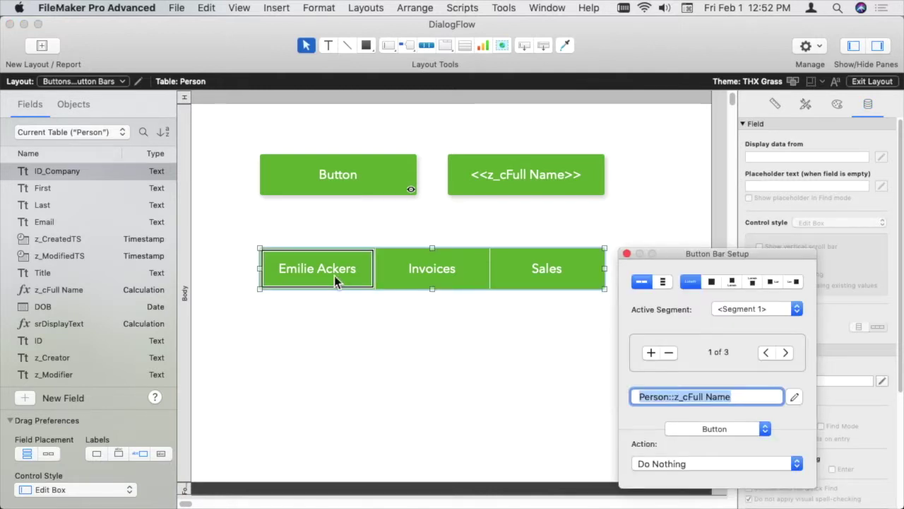
left_click(650, 353)
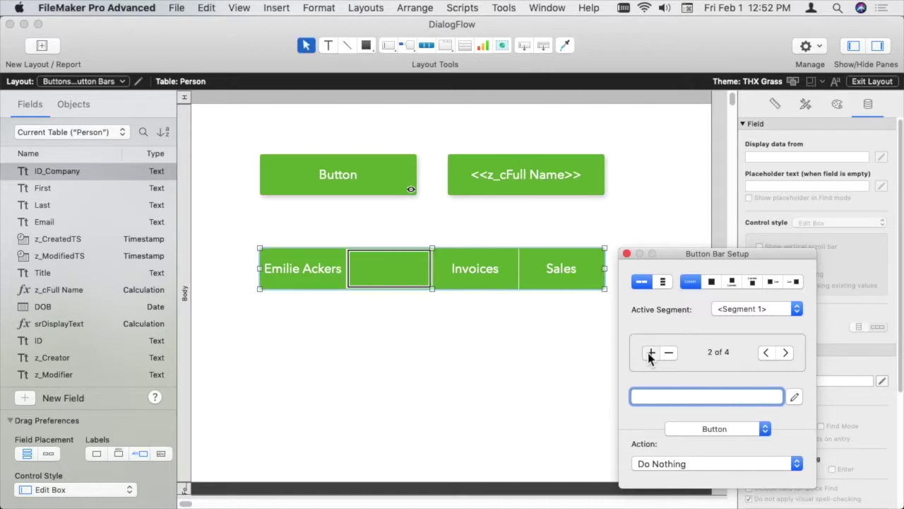
Add a second blank segment to the button bar beside the existing blank one and close the button bar setup
left_click(650, 353)
left_click(373, 275)
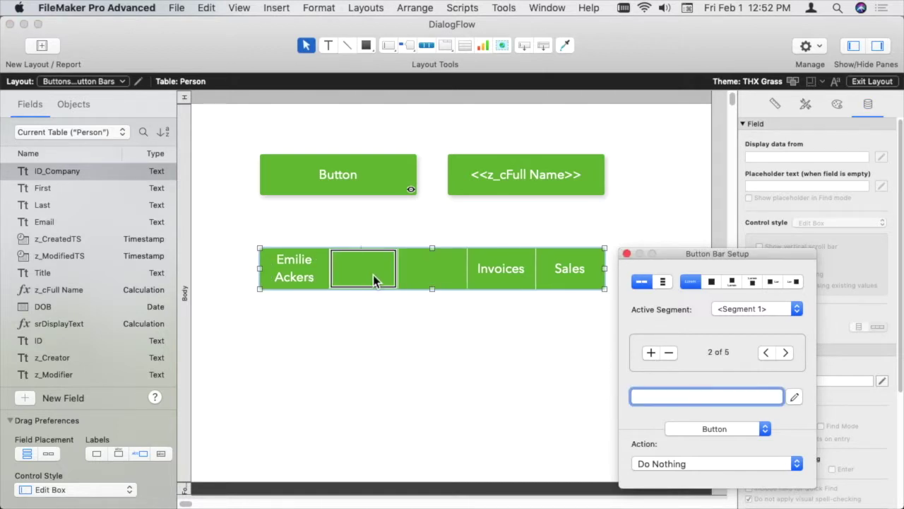
left_click(436, 269)
left_click_drag(645, 255, 730, 242)
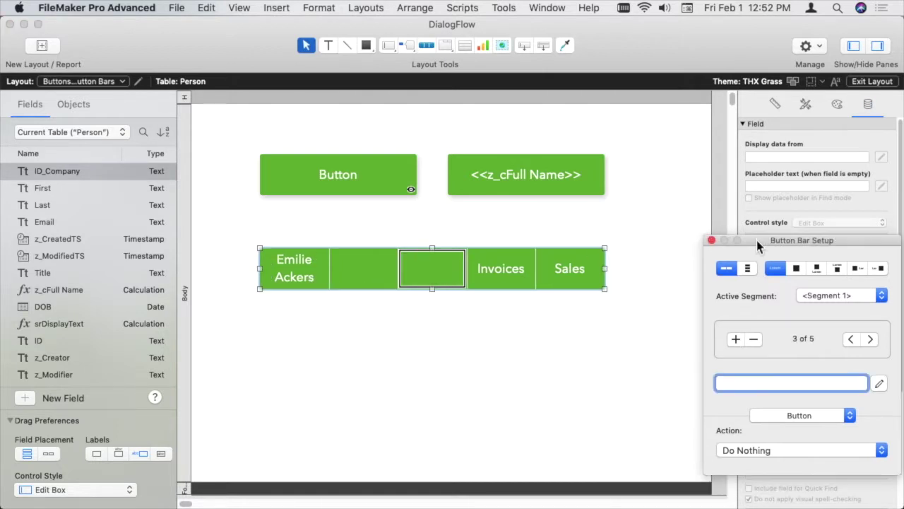
left_click(392, 268)
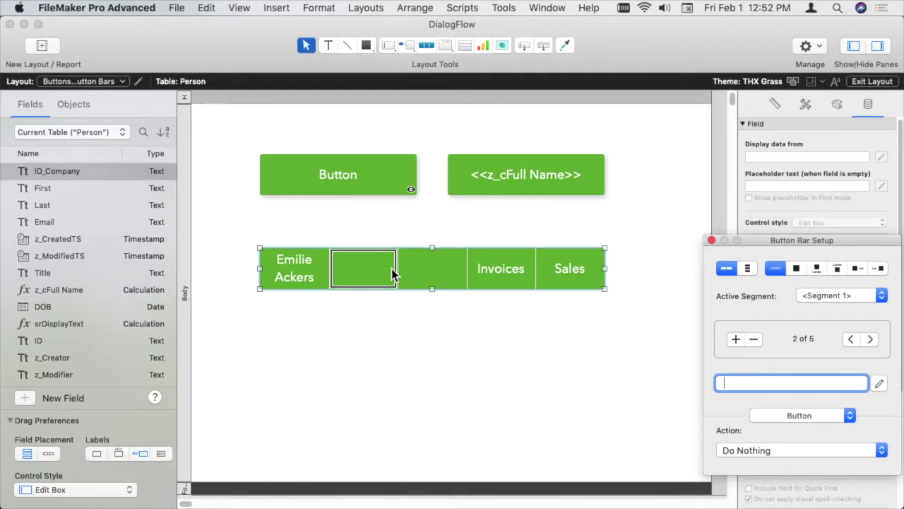
left_click(712, 241)
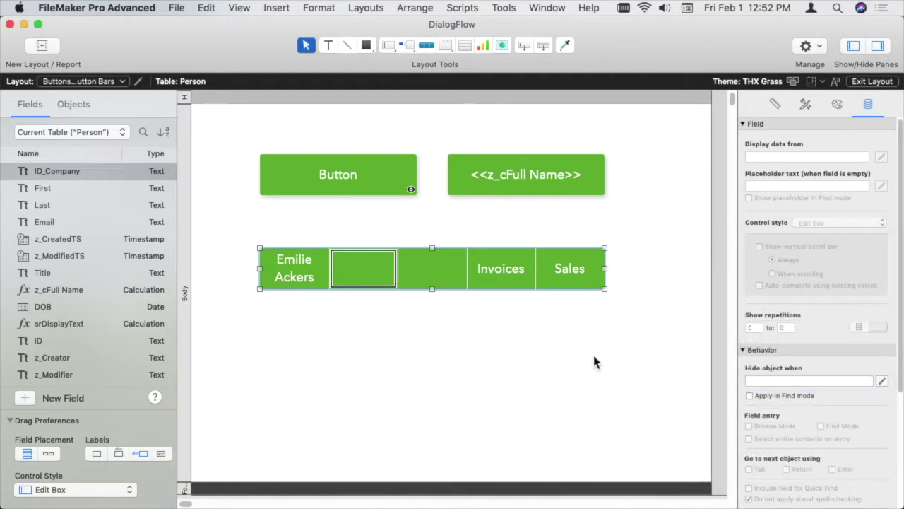
Reorder the button bar's segments, moving a blank one between Invoices and Sales and then Sales into second place
left_click(370, 274)
left_click_drag(383, 276, 524, 284)
left_click(559, 273)
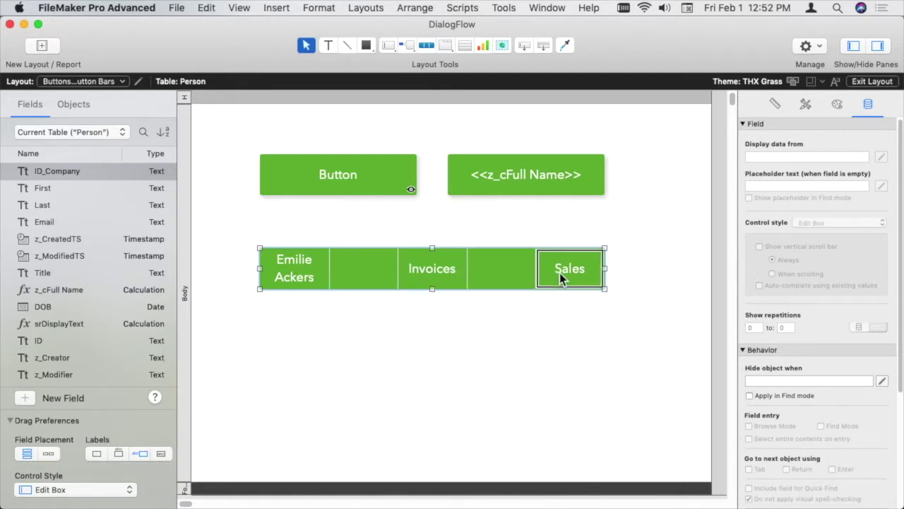
left_click_drag(560, 273, 360, 274)
Delete both blank segments from the button bar
left_click(436, 272)
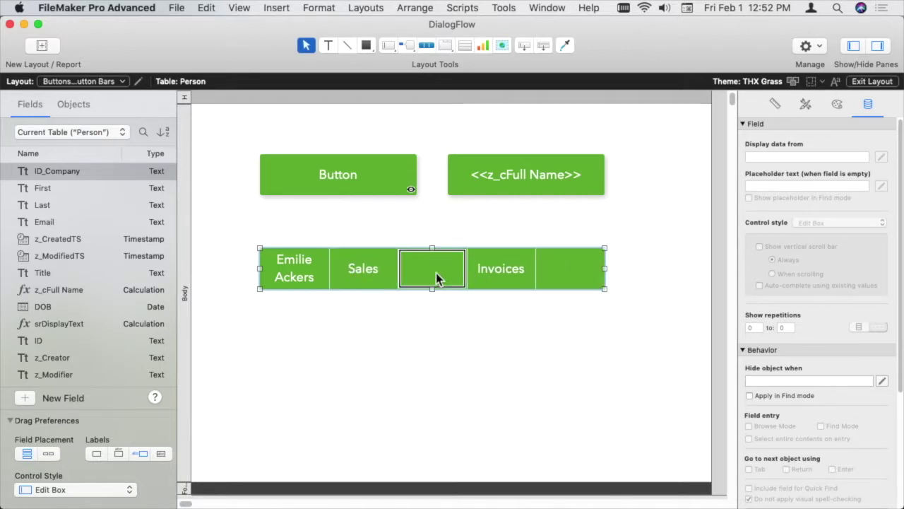
key("Delete")
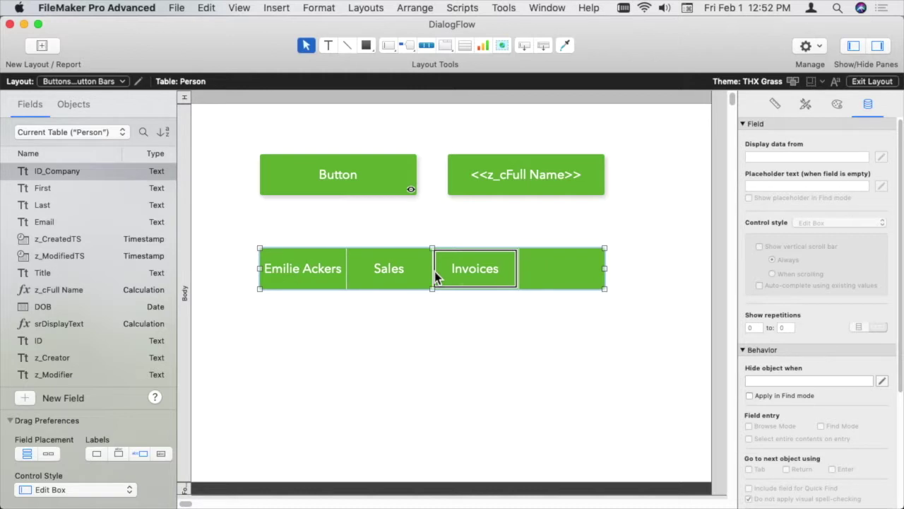
left_click(580, 267)
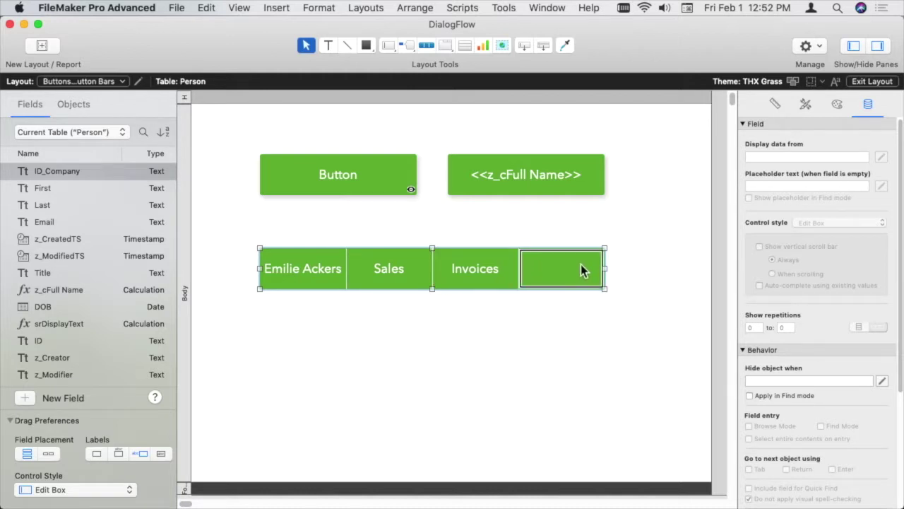
key("Delete")
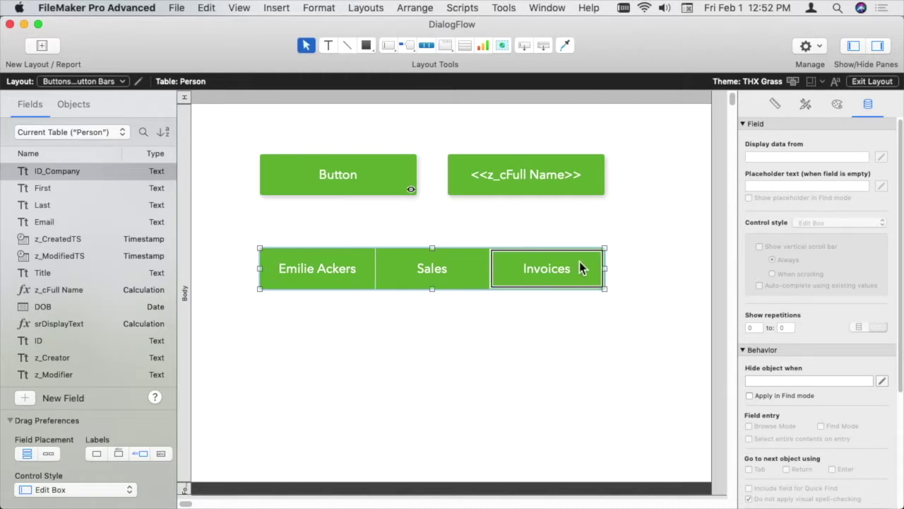
Copy the Sales segment, paste it as a separate button bar, and place it below the three-segment bar
left_click(465, 277)
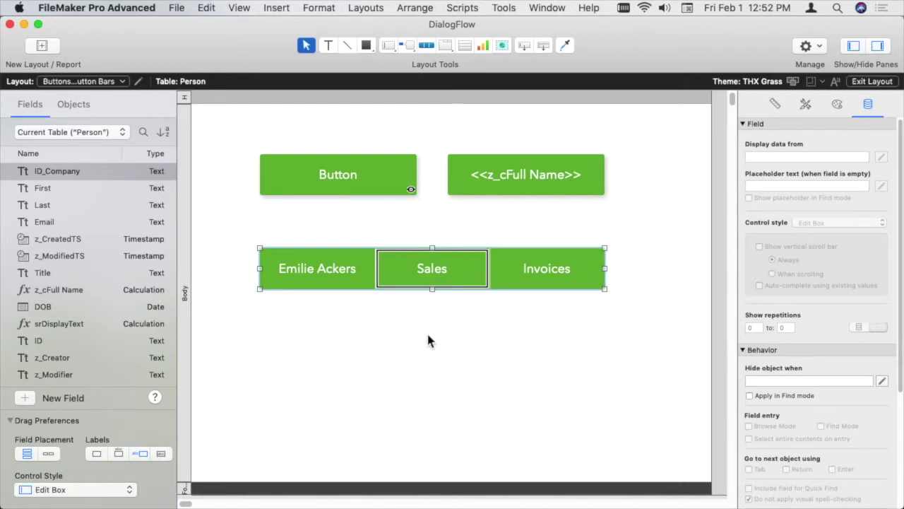
left_click(293, 337)
left_click(461, 275)
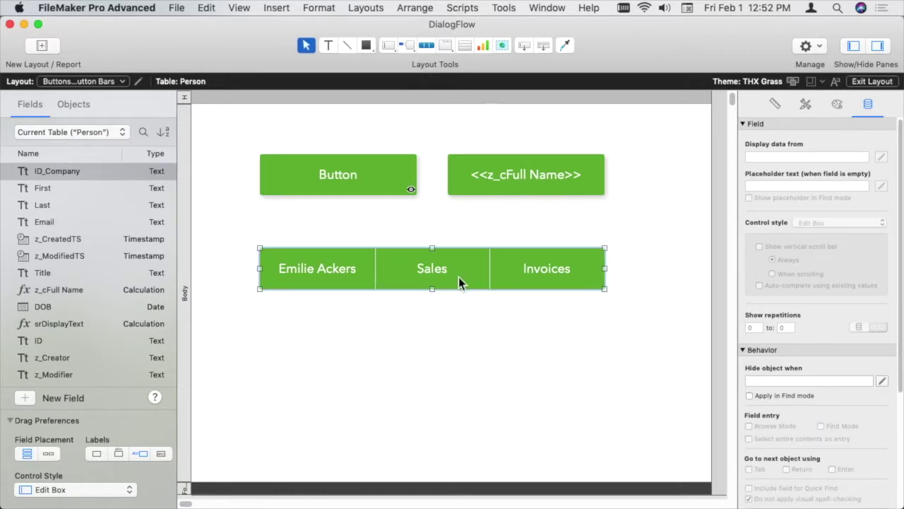
left_click(301, 358)
key("super+v")
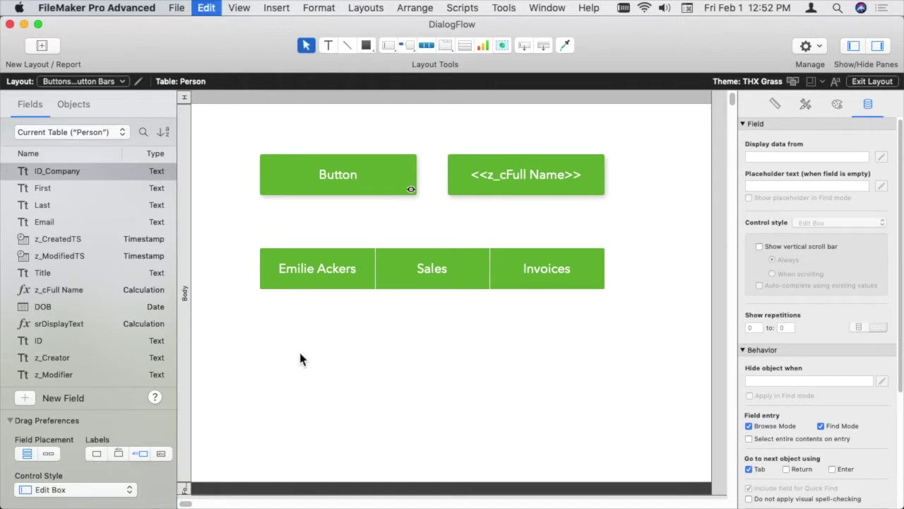
left_click_drag(317, 359, 390, 350)
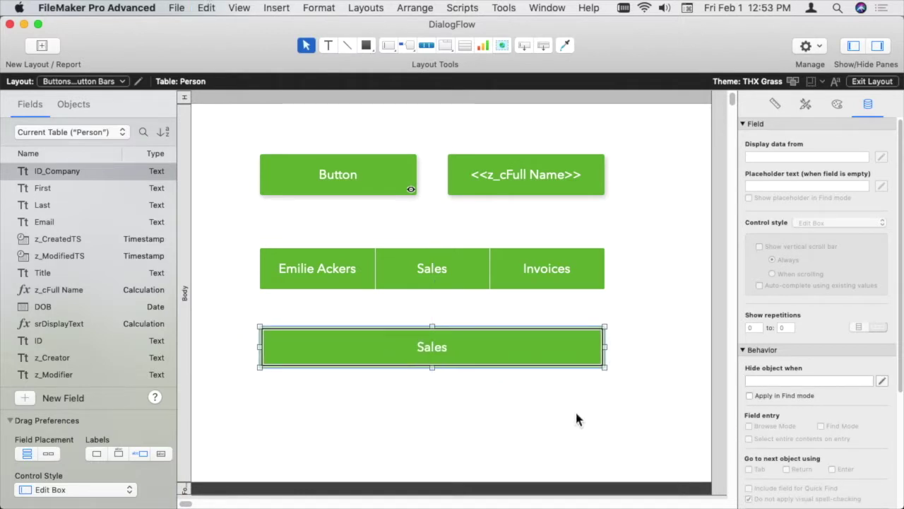
Add three blank segments to the separate Sales button bar and step through its segments
double_click(541, 349)
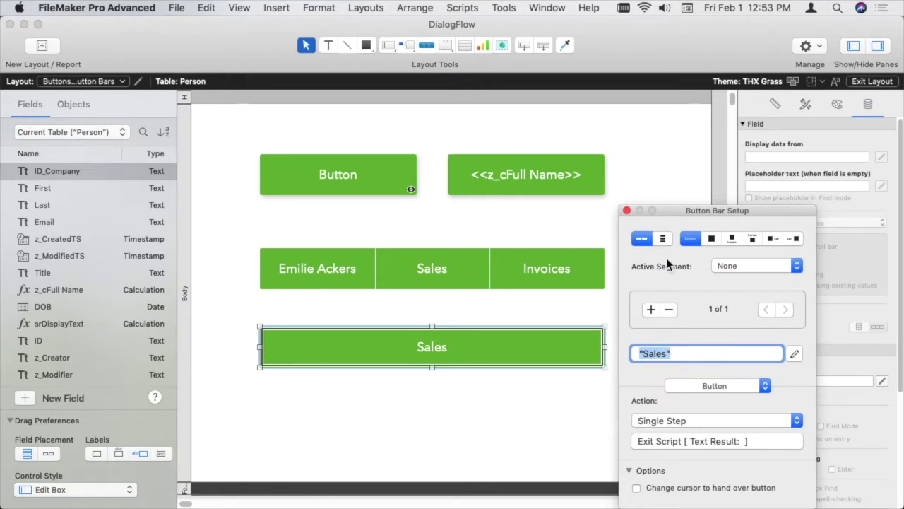
left_click(654, 311)
left_click(655, 311)
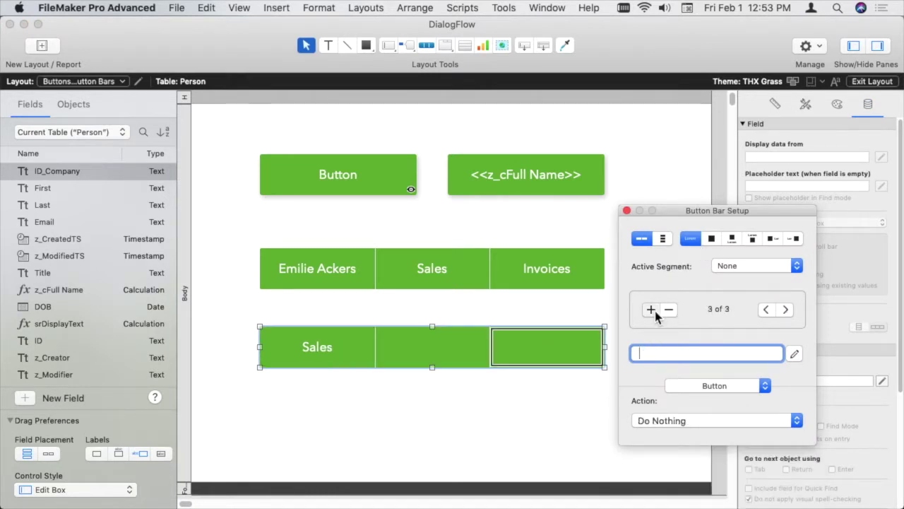
left_click(655, 311)
left_click(785, 311)
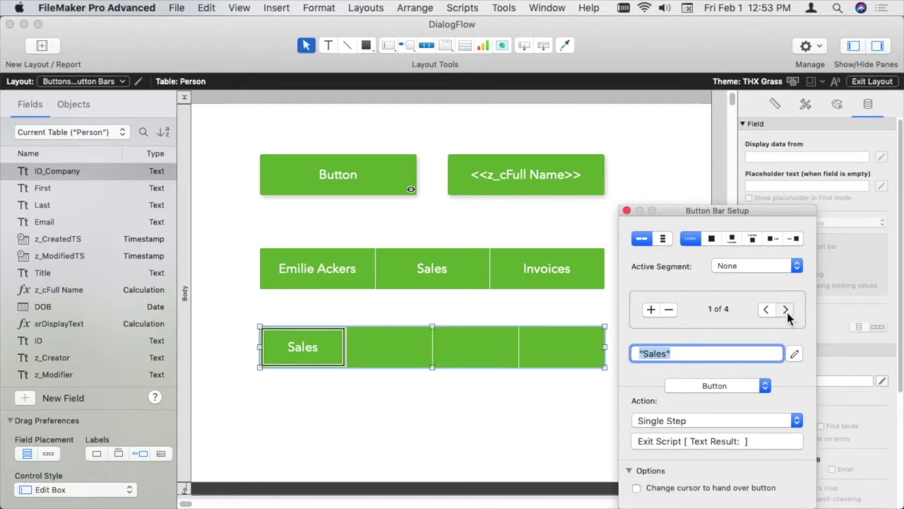
left_click(785, 311)
left_click(784, 311)
left_click(772, 314)
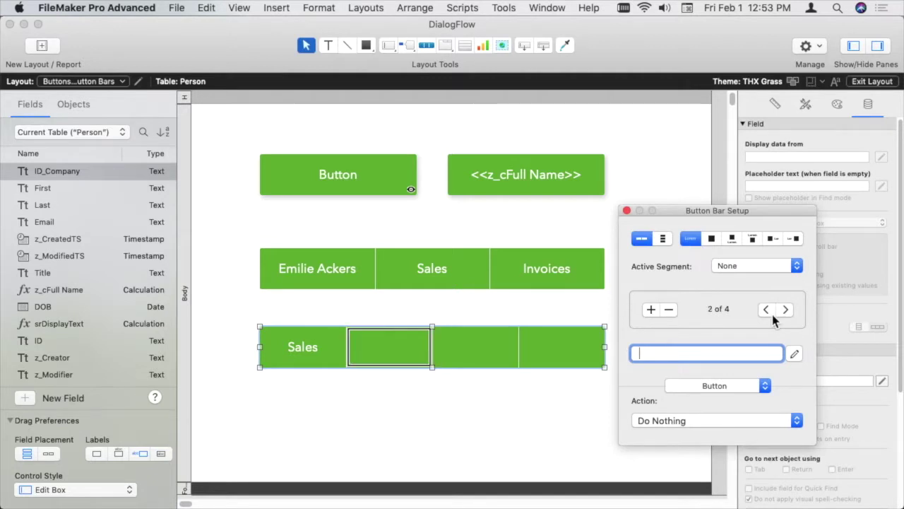
Delete the three blank segments so the lower button bar contains only Sales, and select the whole bar
left_click(387, 357)
key("Delete")
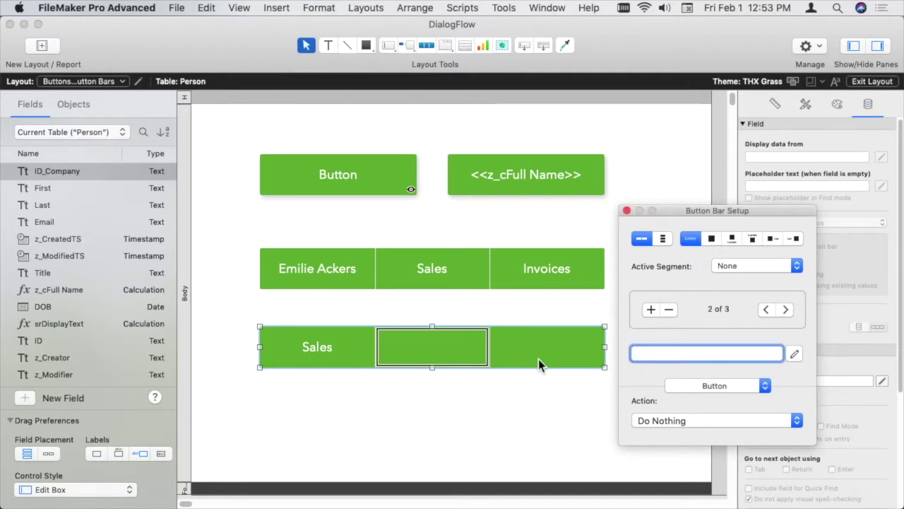
left_click(514, 356)
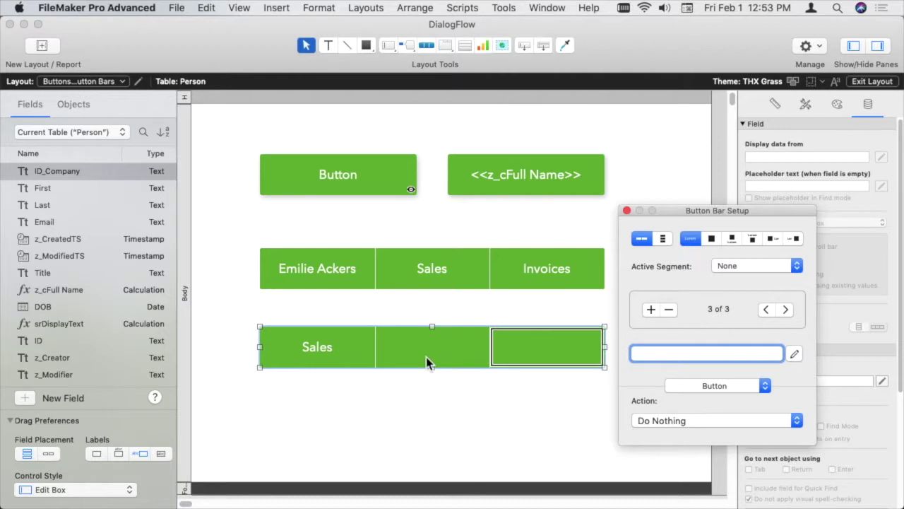
left_click(627, 211)
left_click(558, 354)
key("Delete")
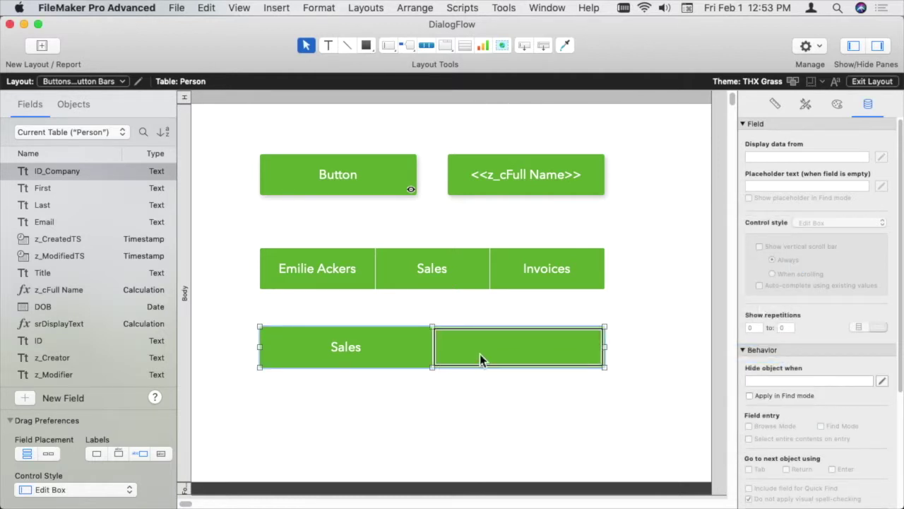
key("Delete")
left_click(498, 354)
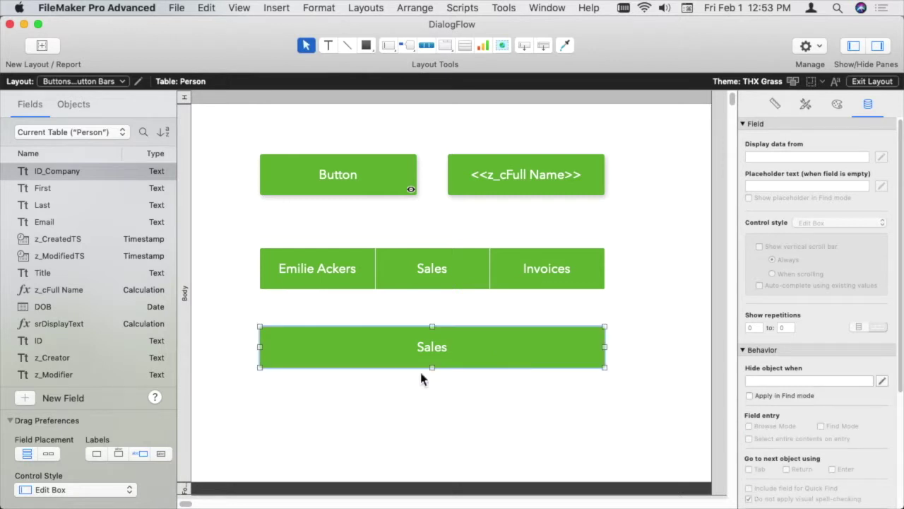
Enlarge the single-segment Sales button bar vertically by extending its lower edge downward and its upper edge upward
left_click(432, 368)
left_click(435, 367)
left_click_drag(435, 367, 434, 453)
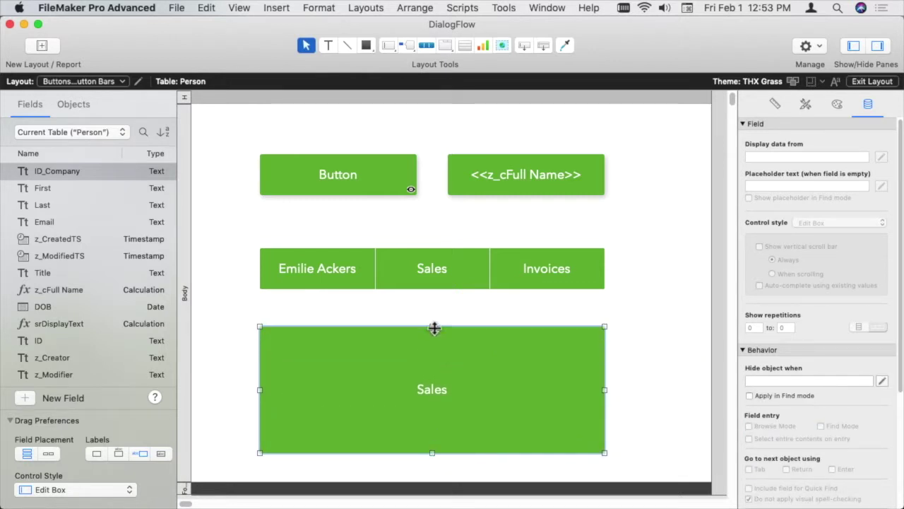
left_click_drag(433, 325, 434, 309)
left_click(632, 345)
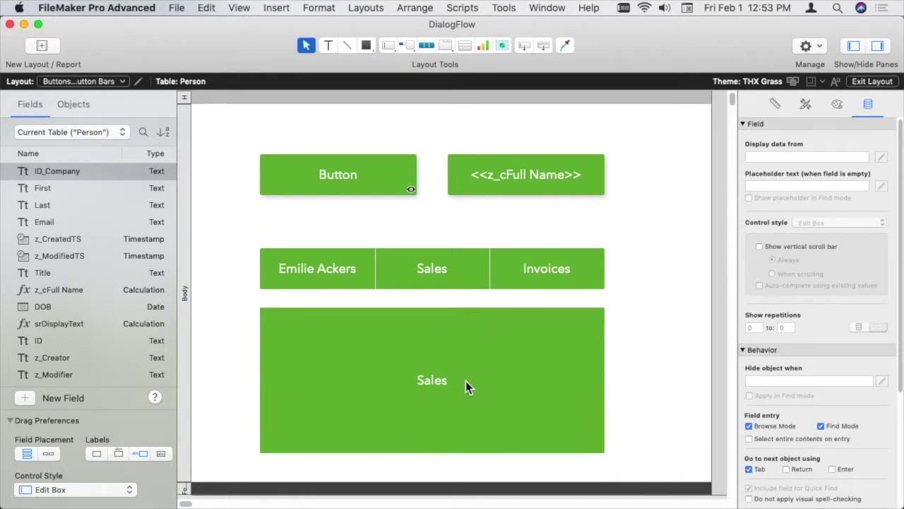
Apply the Button Bar Invisible style to the enlarged Sales button bar
left_click(465, 381)
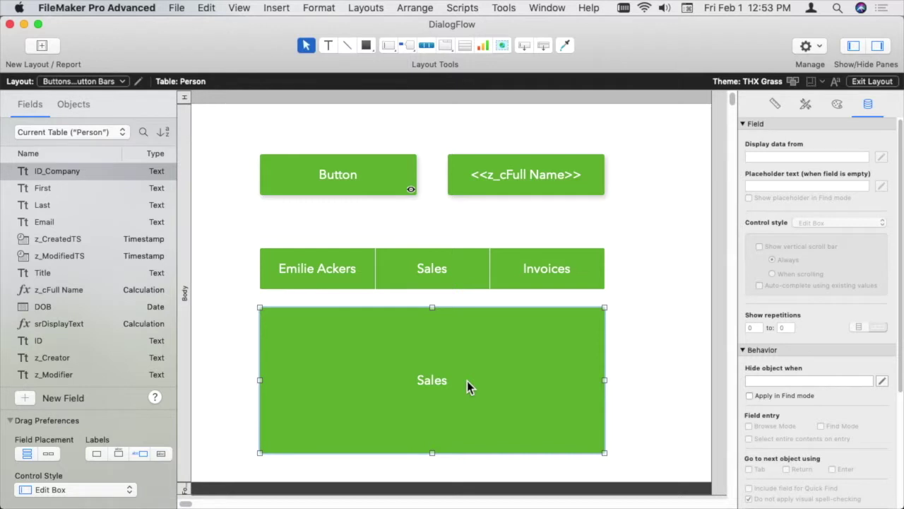
left_click(467, 381)
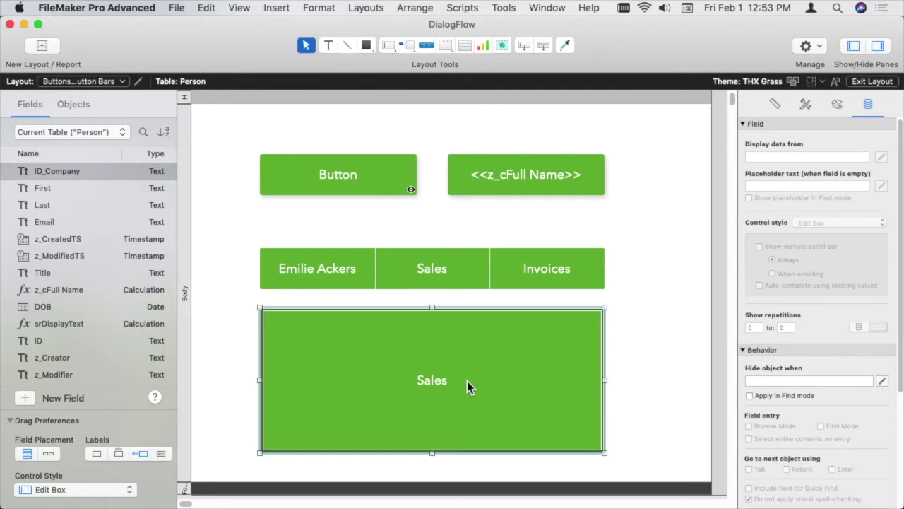
left_click(806, 106)
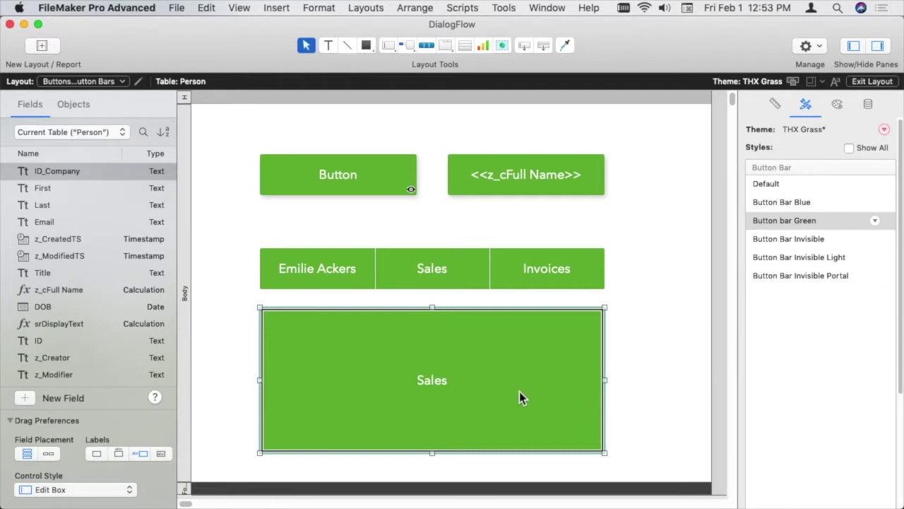
left_click(812, 241)
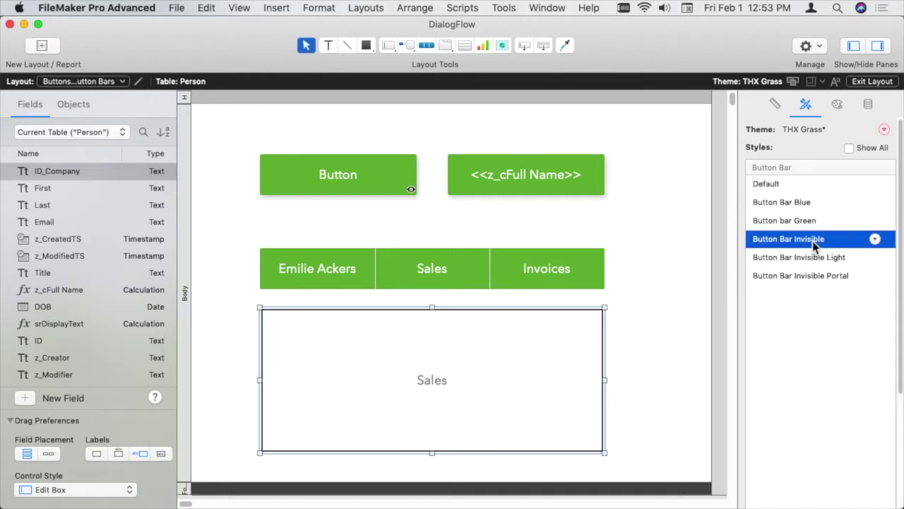
left_click(659, 405)
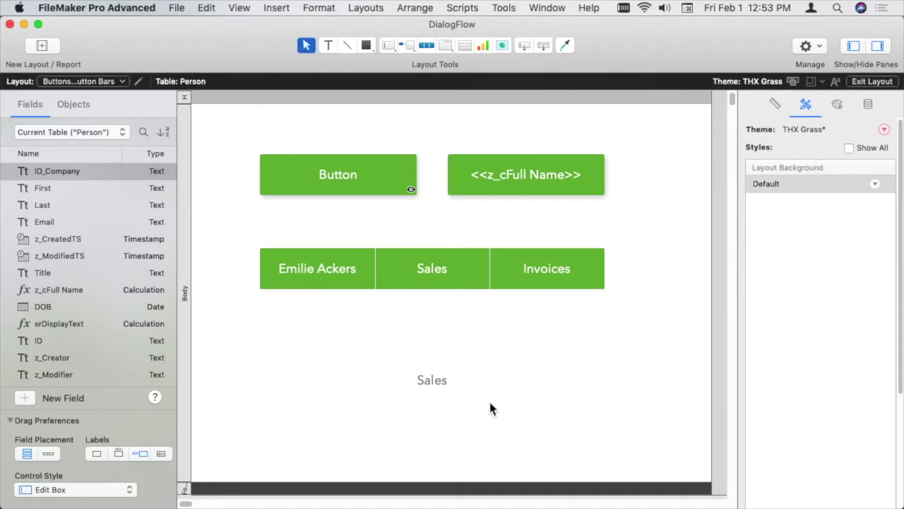
Set the invisible Sales segment's action to Do Nothing and reselect the segment with its appearance settings shown
left_click(489, 407)
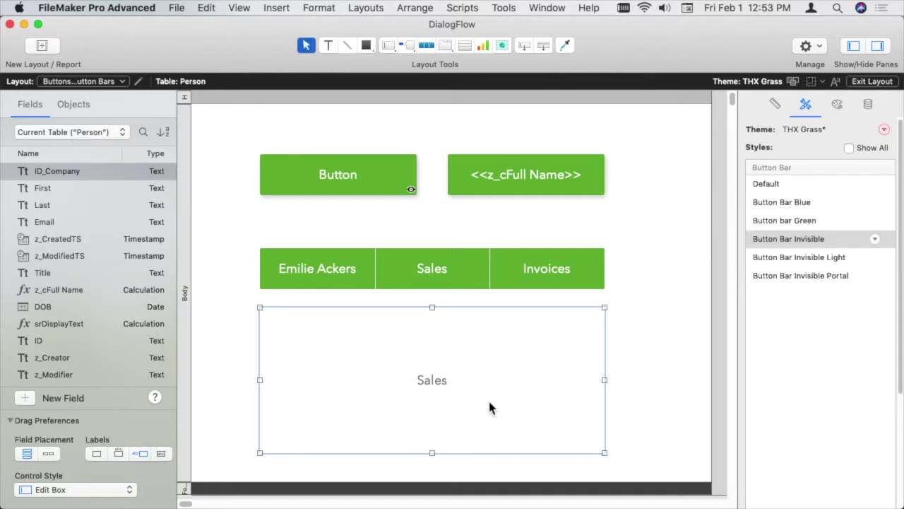
left_click(837, 104)
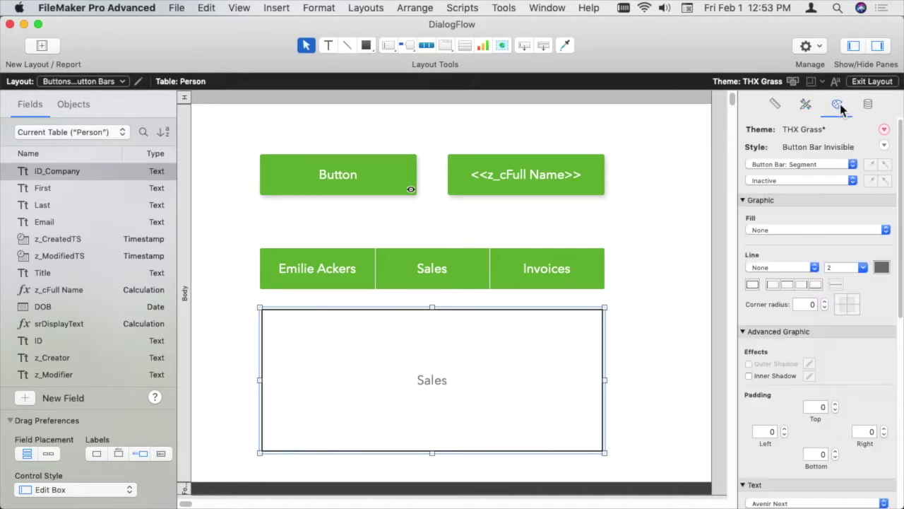
double_click(516, 406)
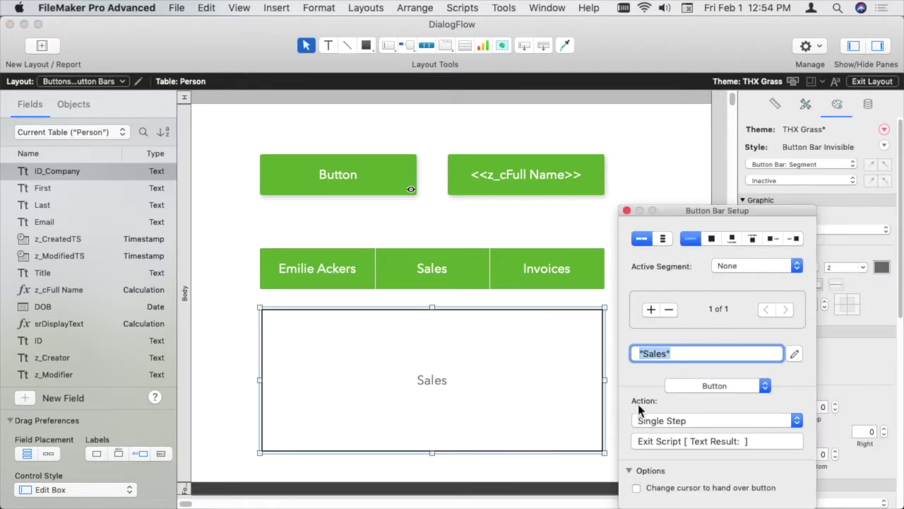
left_click(707, 422)
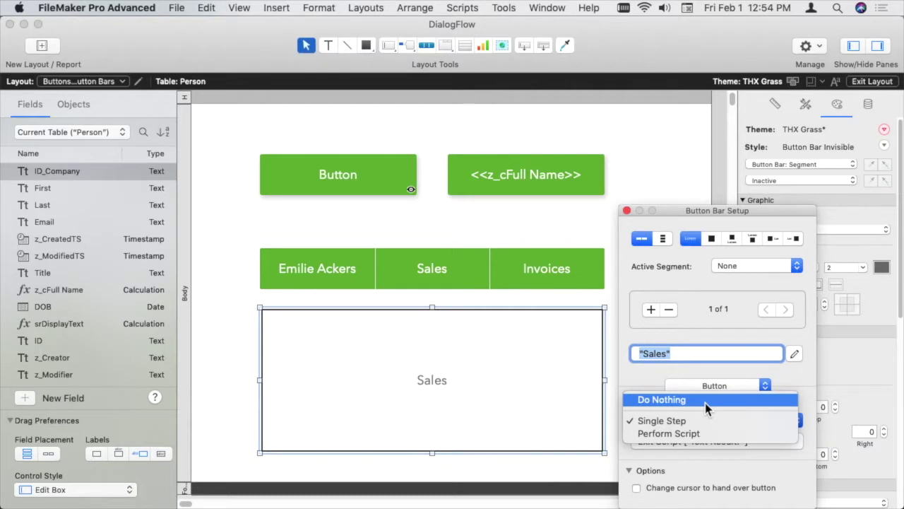
left_click(705, 404)
left_click_drag(720, 211, 736, 95)
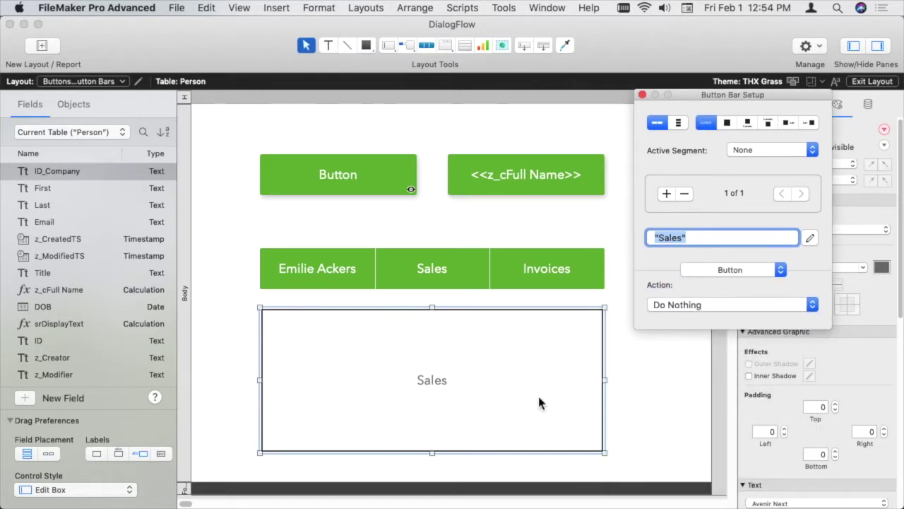
left_click(659, 396)
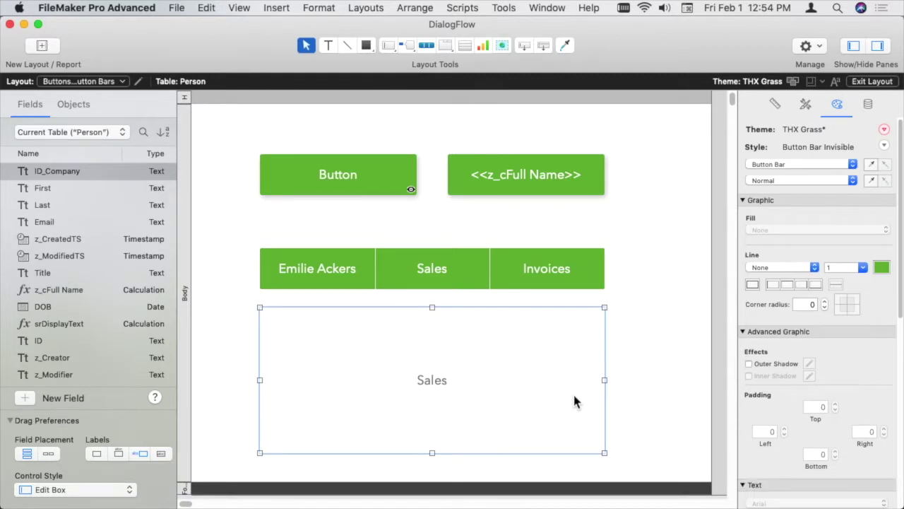
left_click(575, 396)
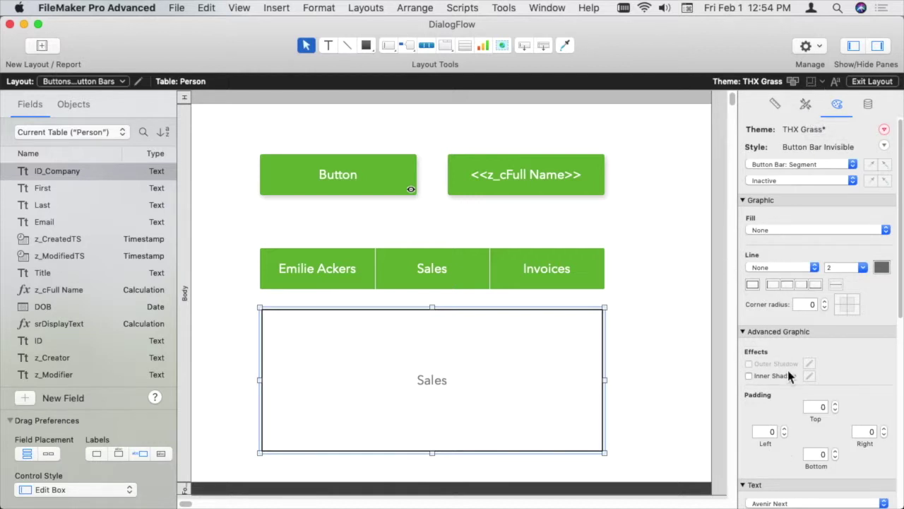
Align the invisible Sales segment's text to the left and top of the segment
scroll(788, 370, "down", 10)
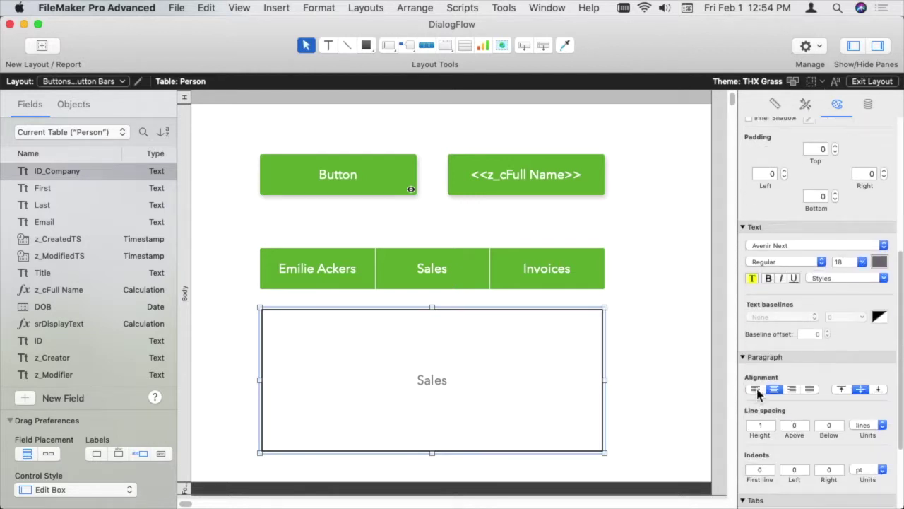
left_click(756, 389)
left_click(841, 389)
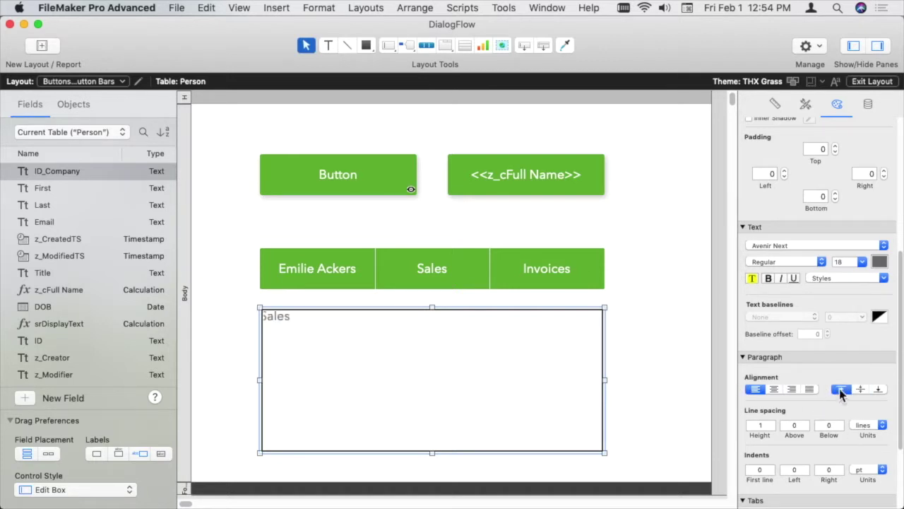
left_click(637, 379)
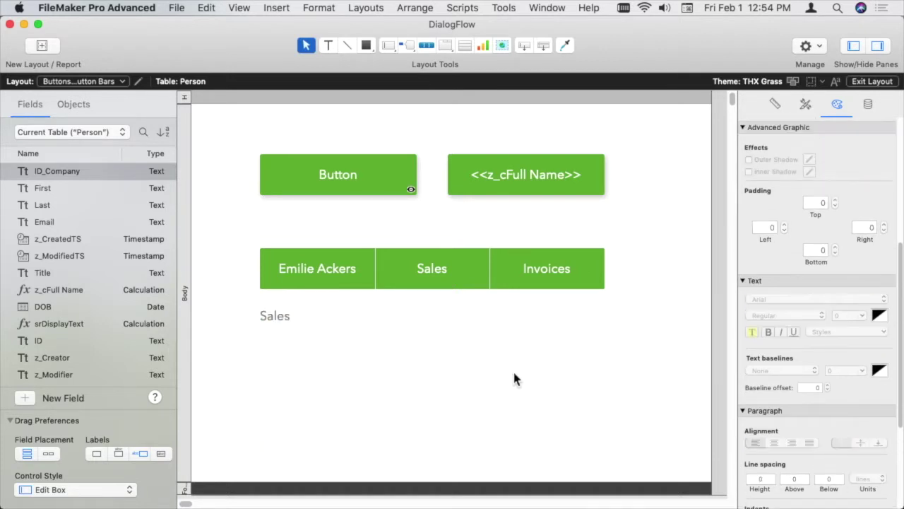
Change the Sales segment's label calculation to "Sales for " & Person::z_cFull Name
double_click(379, 374)
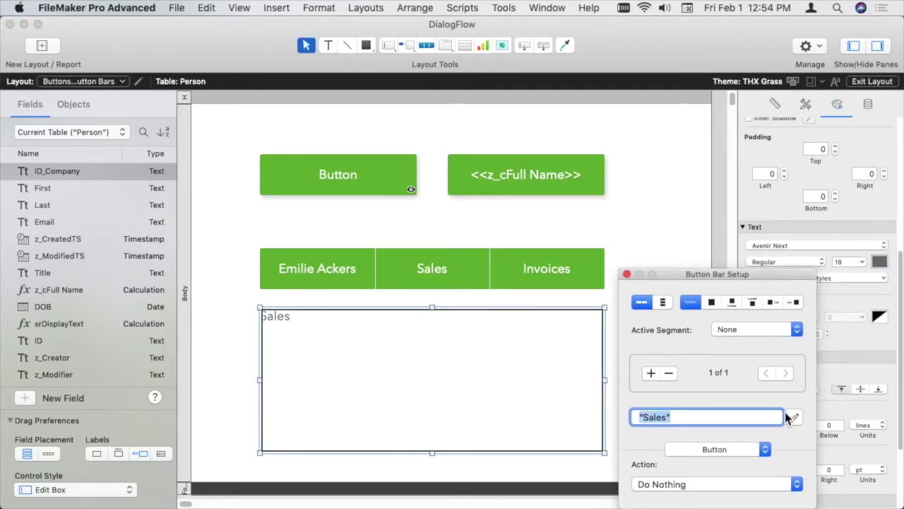
left_click(793, 417)
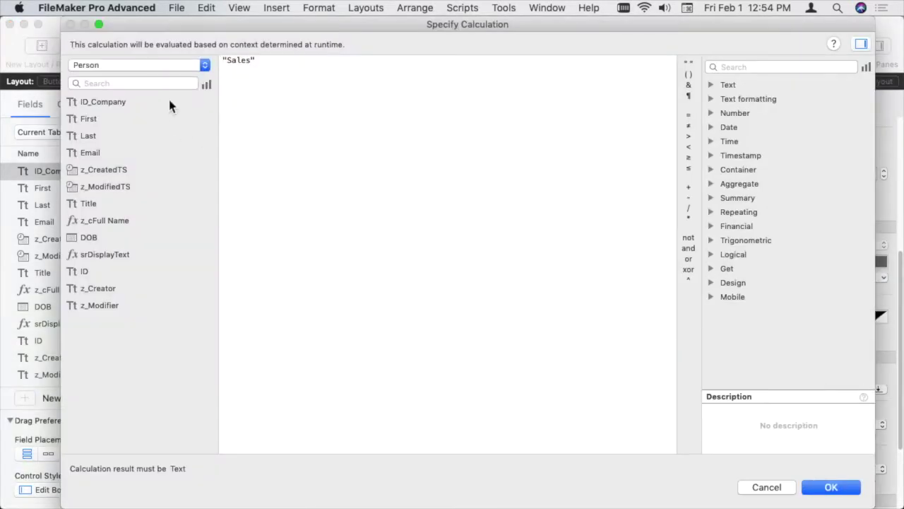
left_click(332, 66)
type(":")
key("BackSpace")
type("for \" &")
double_click(140, 220)
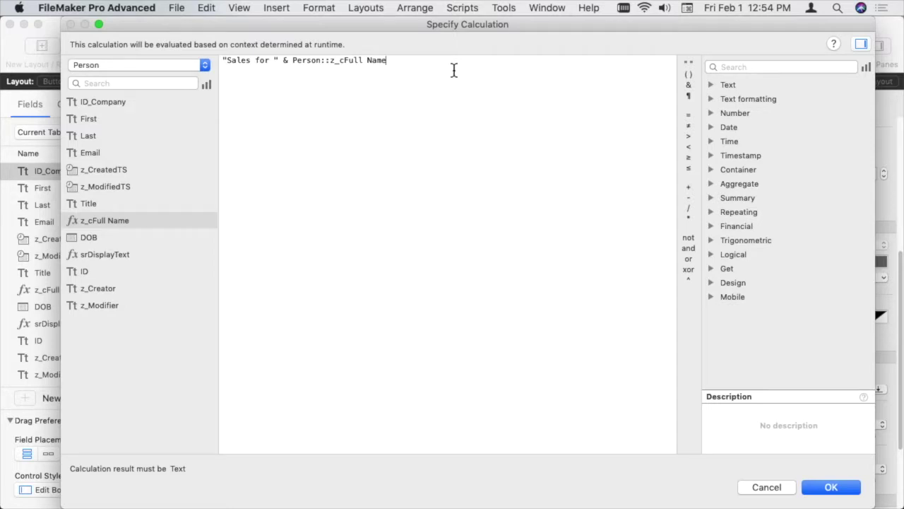
Append a ¶ line break and the srDisplayText field to the segment's label calculation and finish the button bar setup
type("& ¶ &")
key("Return")
double_click(105, 254)
left_click(851, 489)
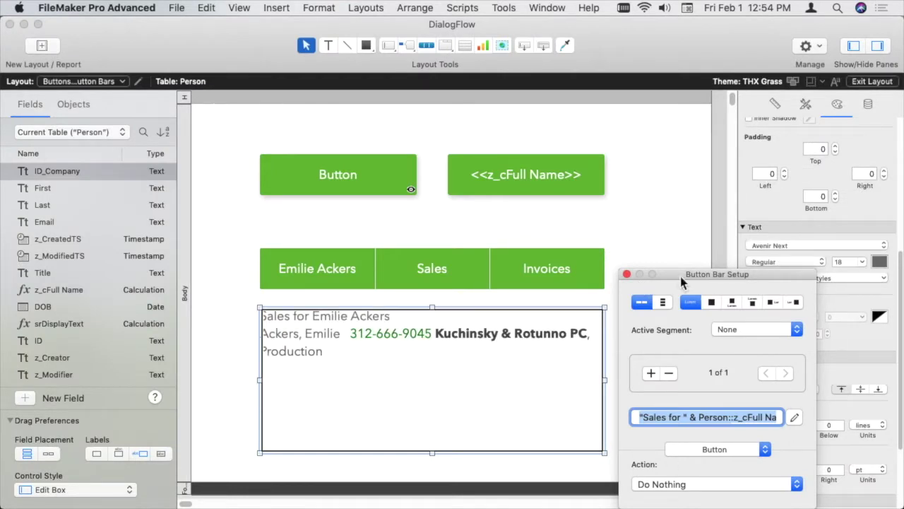
left_click_drag(680, 276, 754, 235)
left_click(708, 231)
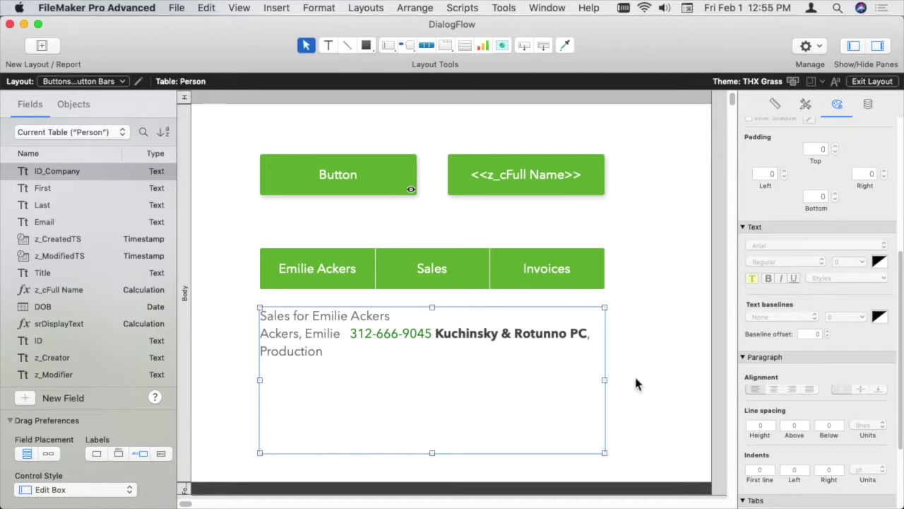
View the calculated label in Browse mode, and return to Layout mode
left_click(634, 379)
key("super+b")
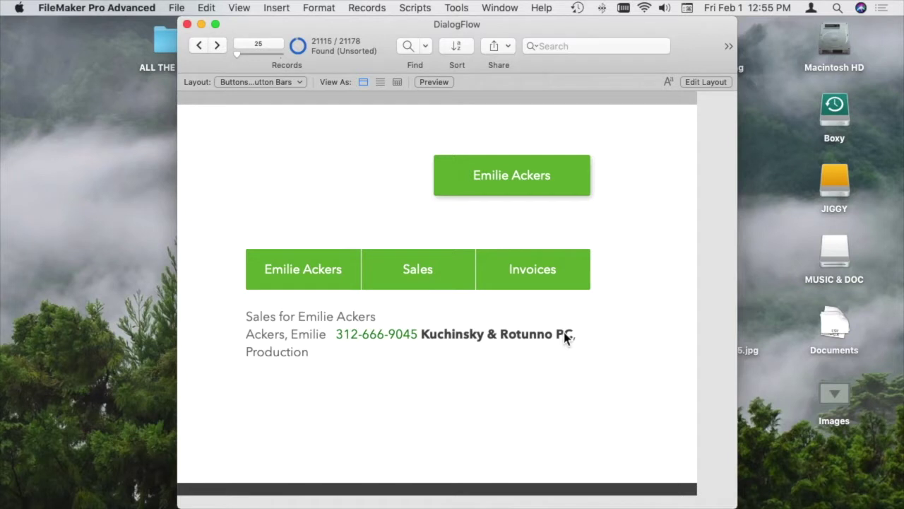
key("super+l")
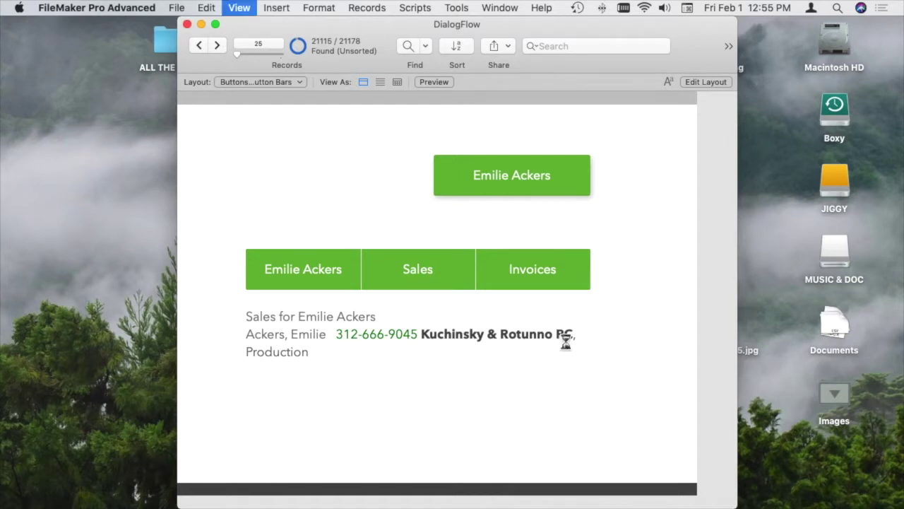
left_click(453, 372)
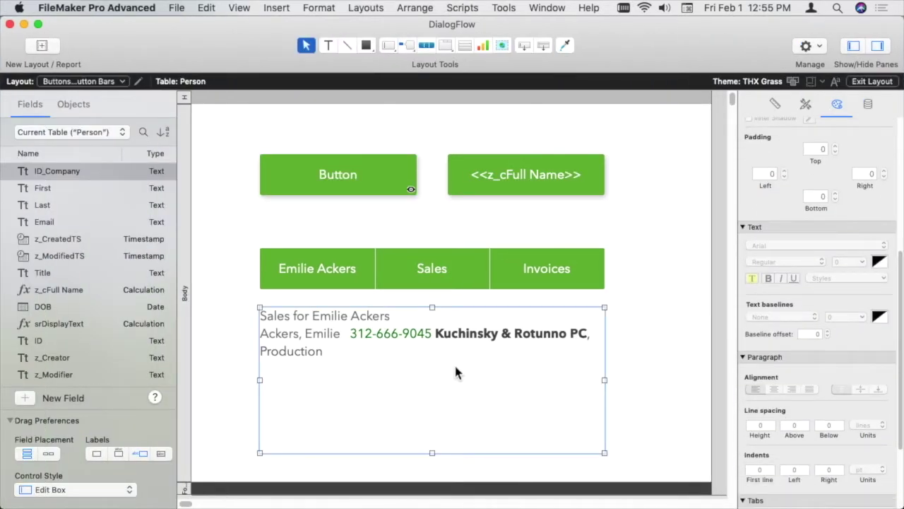
double_click(436, 408)
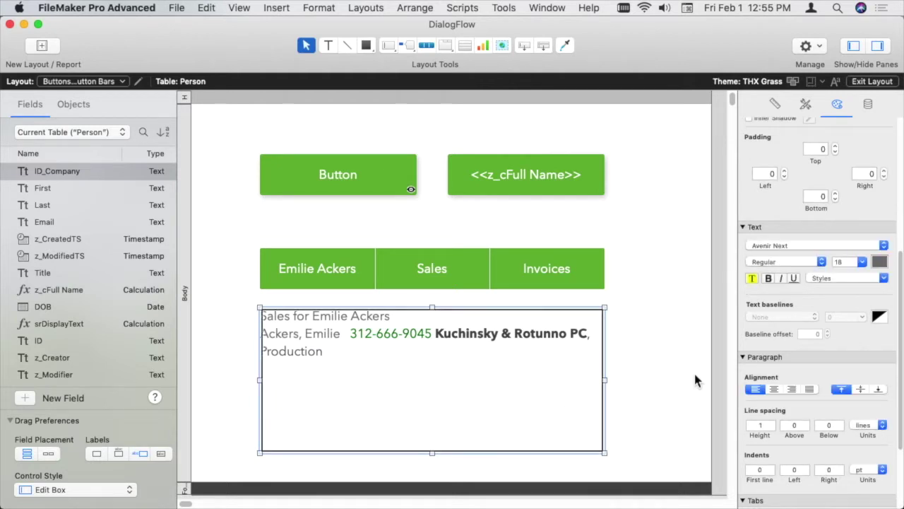
left_click(676, 385)
left_click(451, 352)
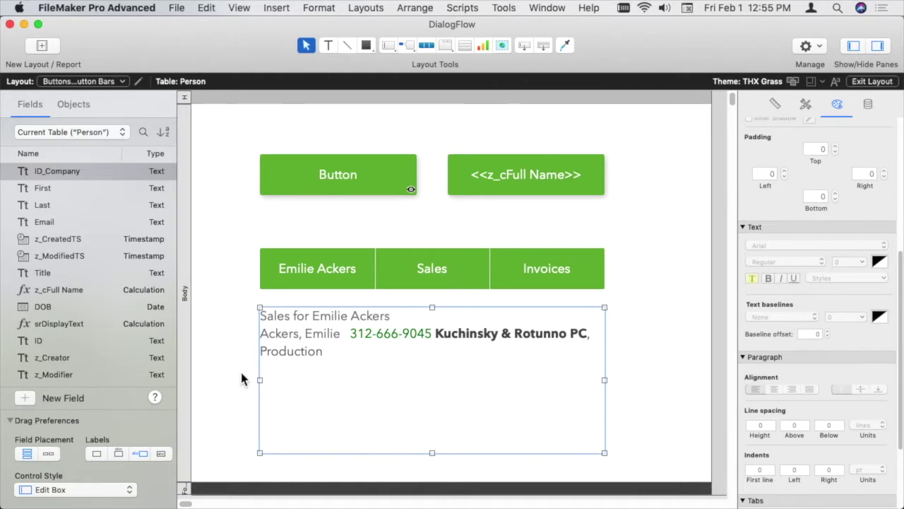
left_click(241, 375)
Turn off the display of sample data on the layout
left_click(331, 360)
left_click(239, 8)
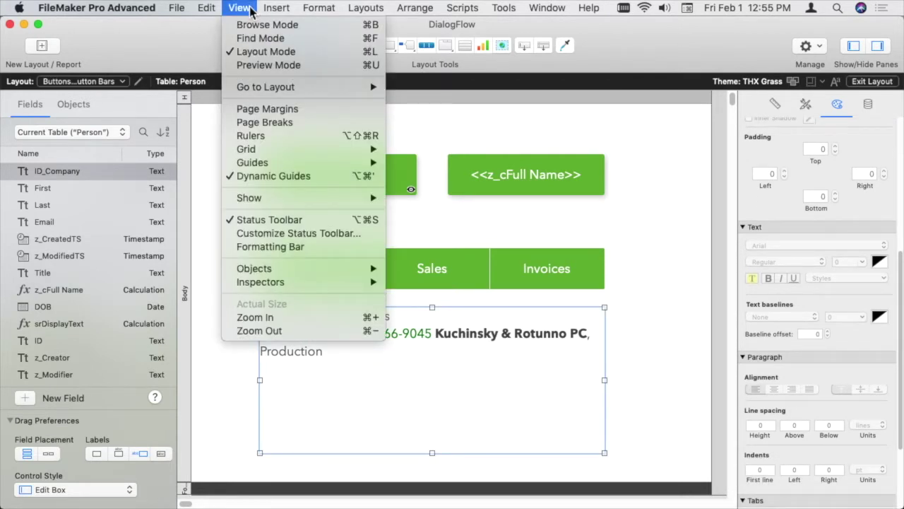
mouse_move(266, 199)
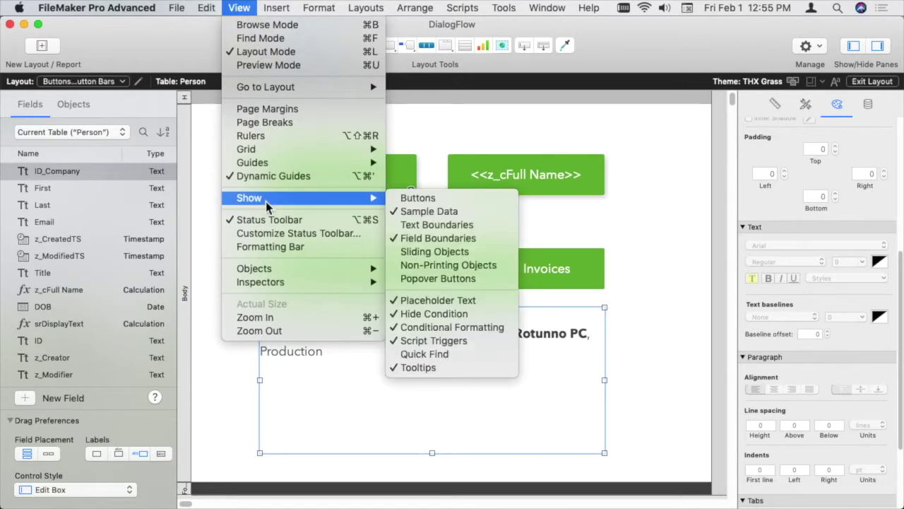
left_click(498, 213)
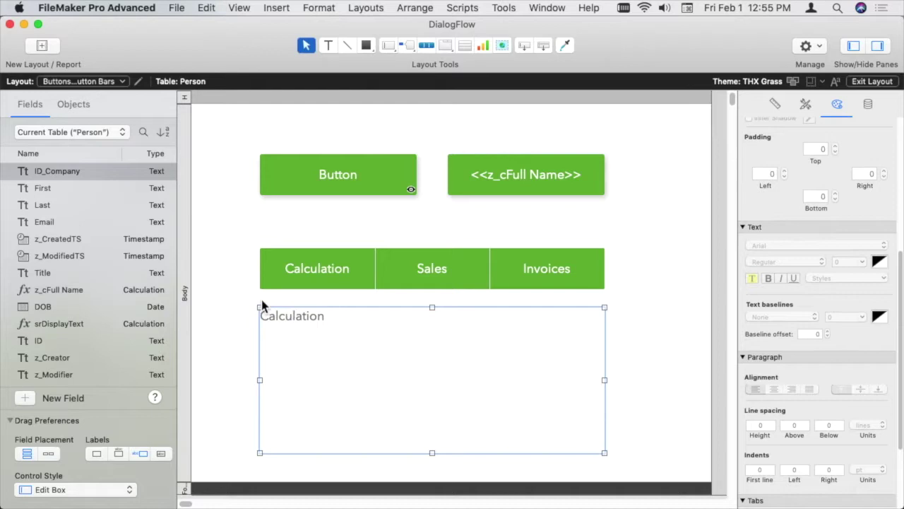
left_click(239, 8)
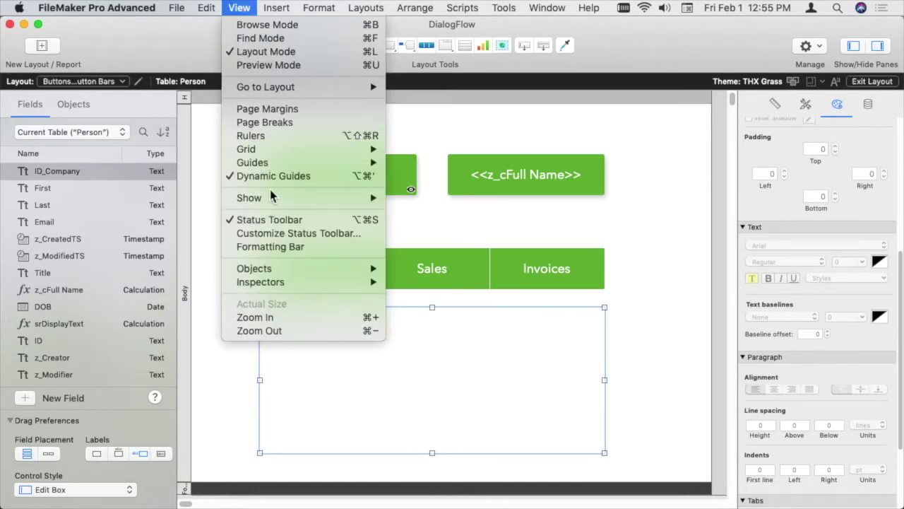
left_click(650, 228)
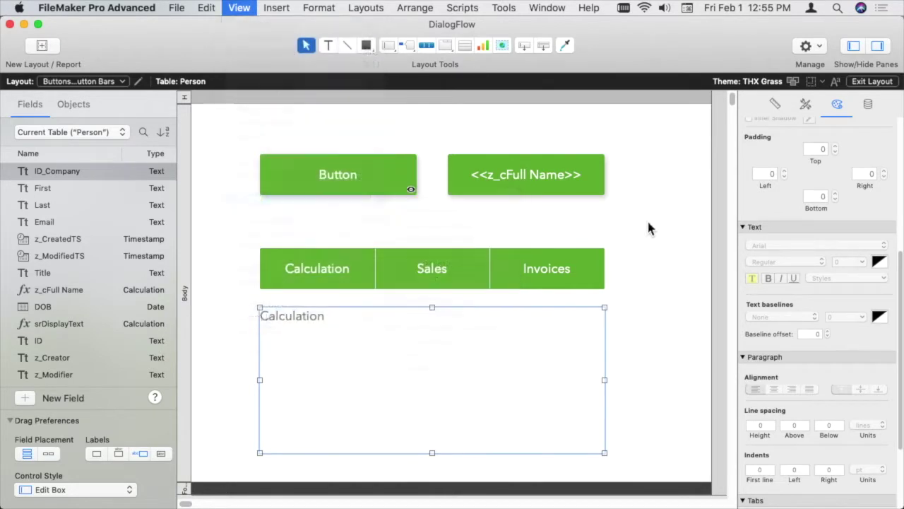
left_click(650, 228)
Check the label calculation of the upper button bar's first segment in its setup, and close the setup
left_click(290, 326)
left_click(325, 273)
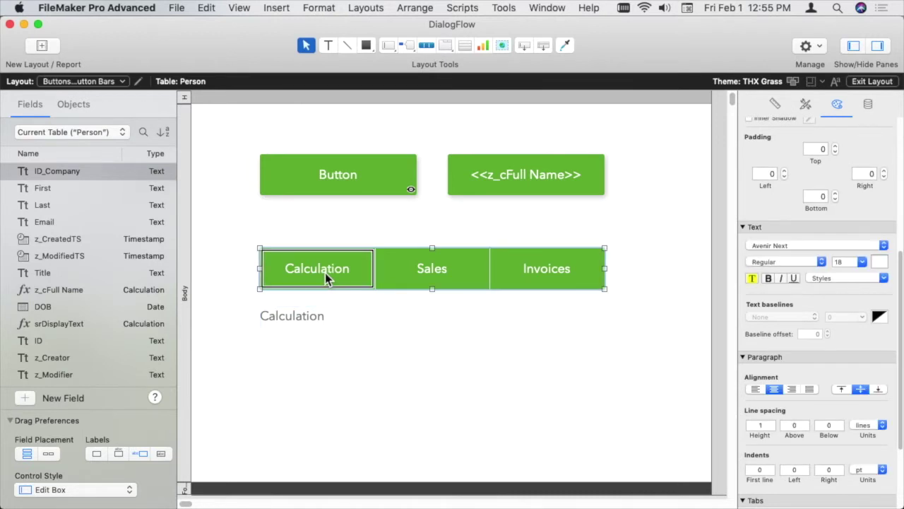
double_click(325, 273)
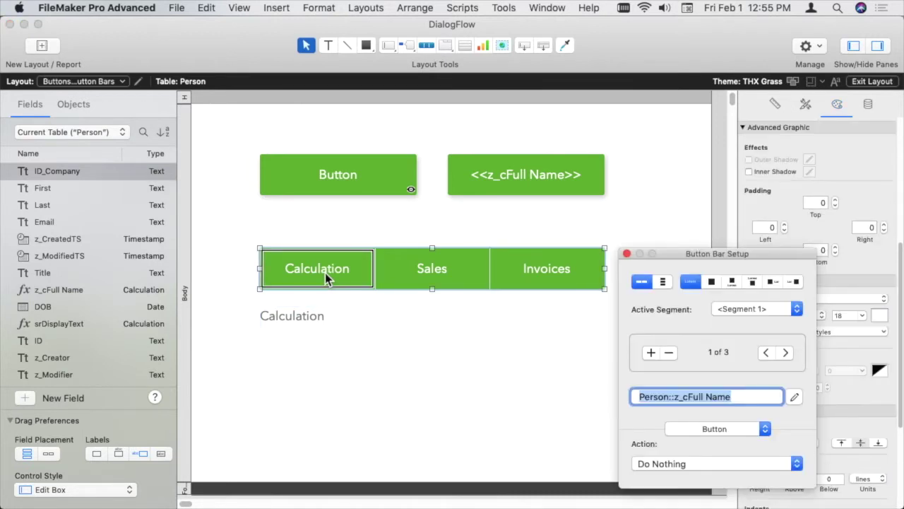
left_click(626, 253)
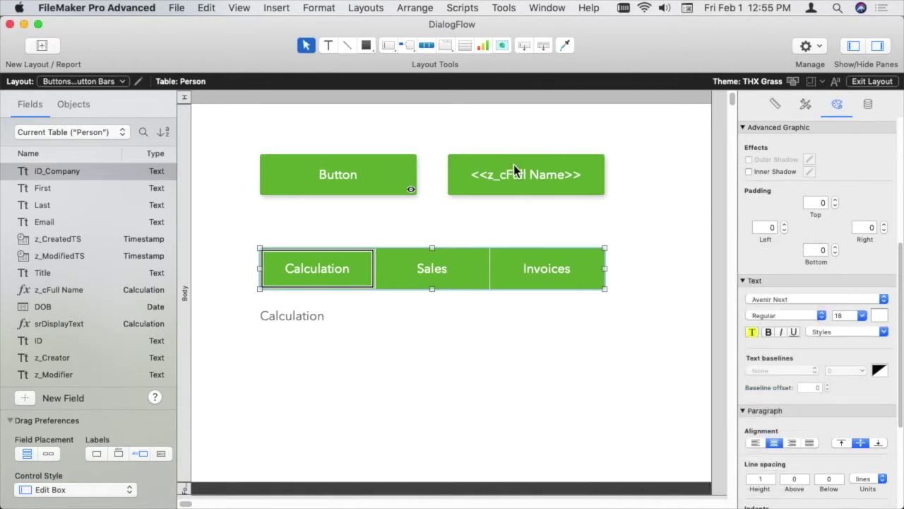
Turn the layout's sample data display back on and select the upper button bar
left_click(345, 348)
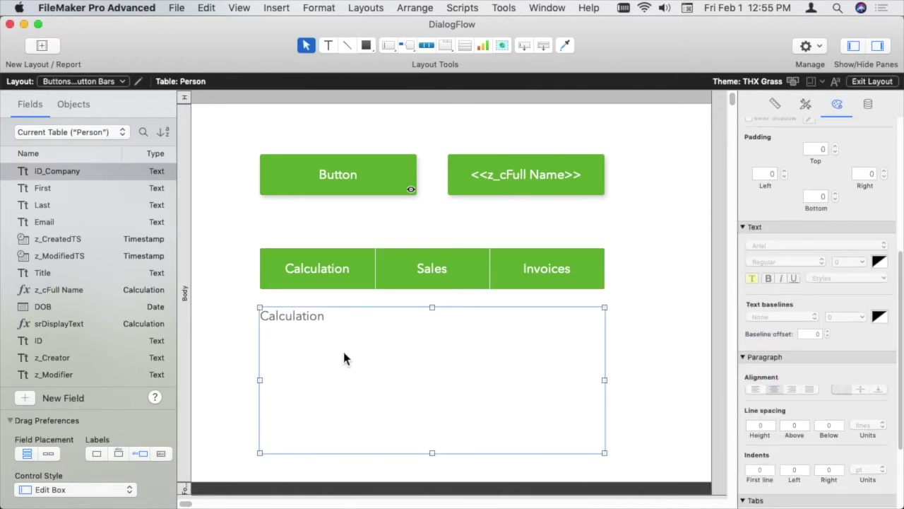
left_click(248, 10)
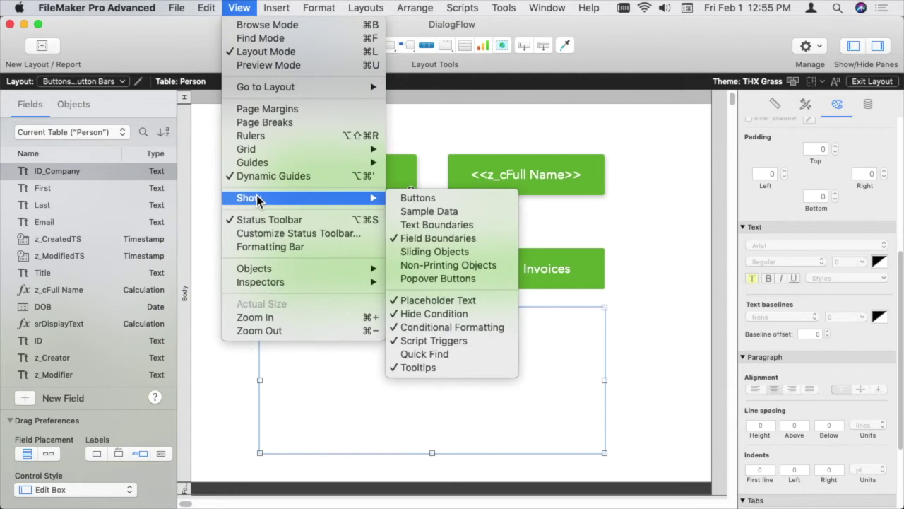
left_click(406, 212)
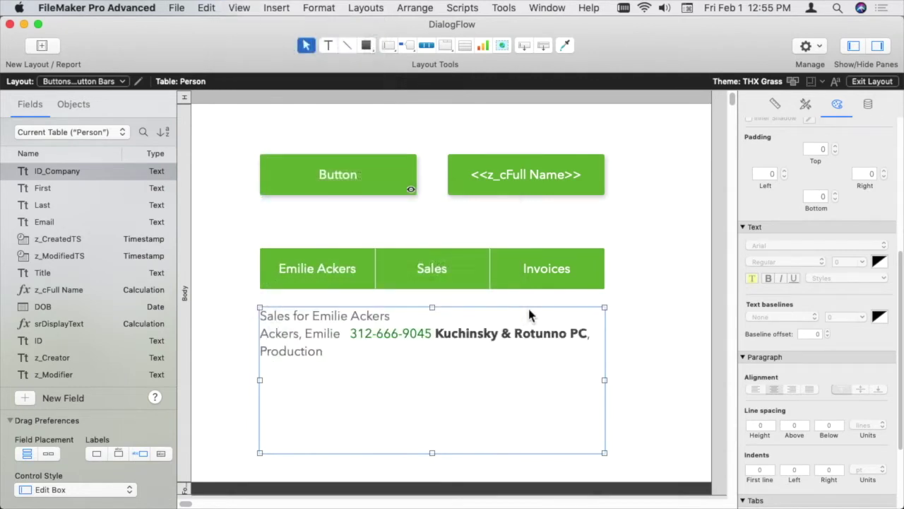
left_click(341, 268)
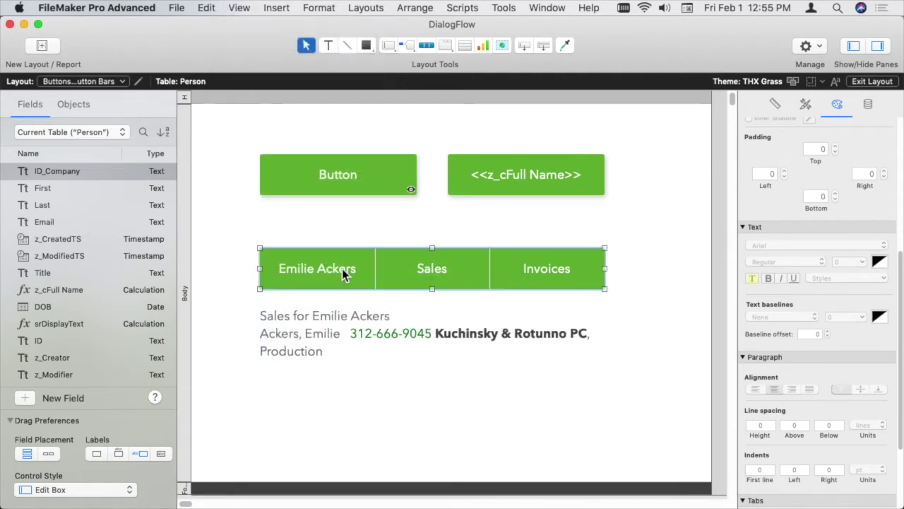
Draw a z_cFull Name field above the Button object and delete its label
left_click(389, 46)
left_click_drag(259, 115, 403, 147)
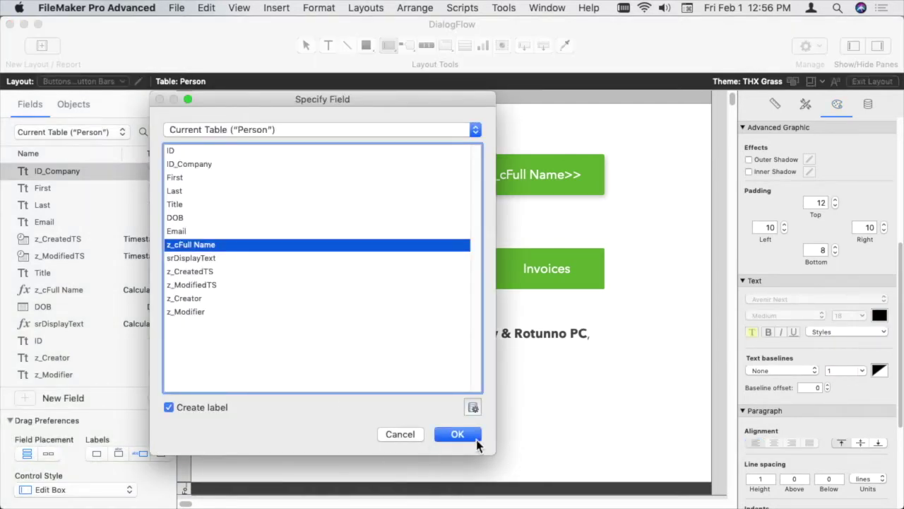
left_click(458, 434)
left_click(231, 131)
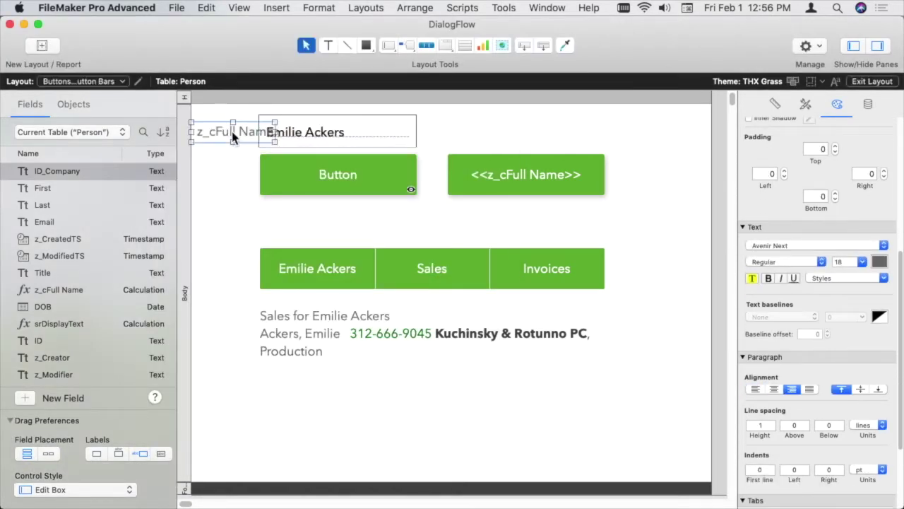
key("Delete")
Select the new z_cFull Name field, switch off sample data so field names are displayed, and clear the selection
left_click(380, 127)
left_click(238, 8)
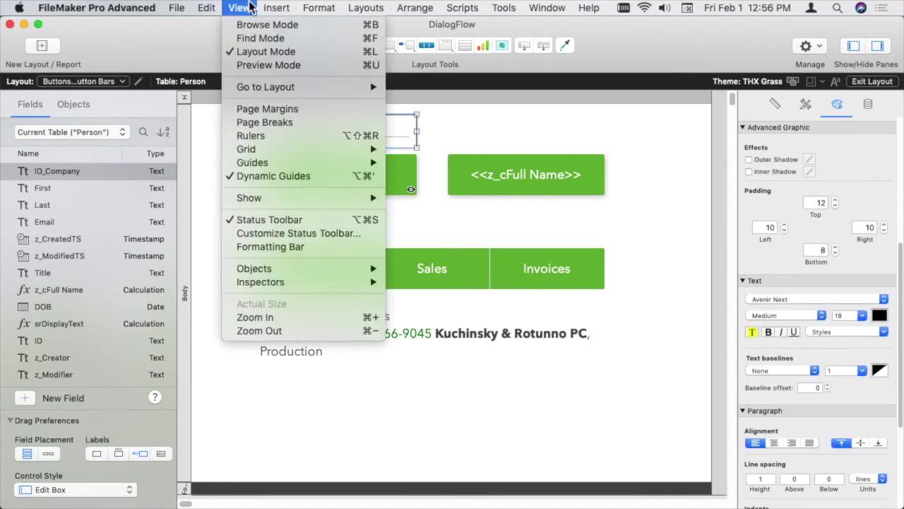
mouse_move(282, 198)
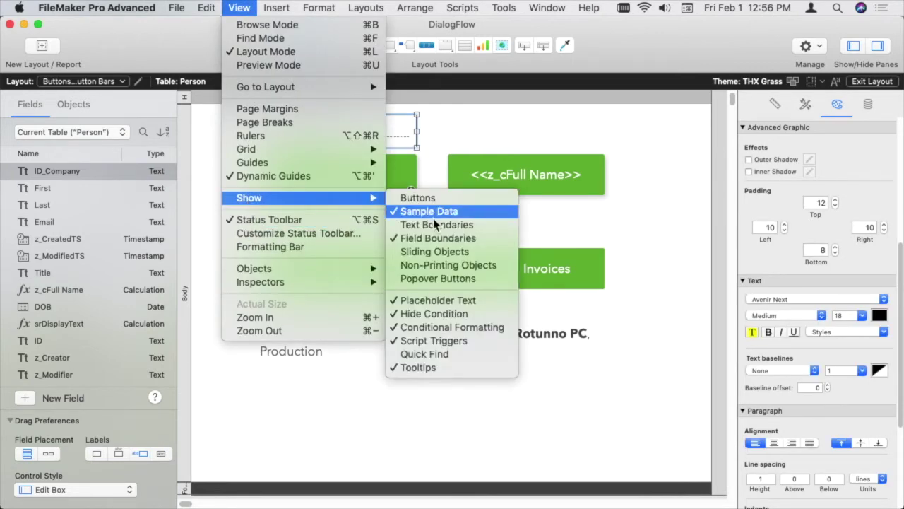
left_click(435, 225)
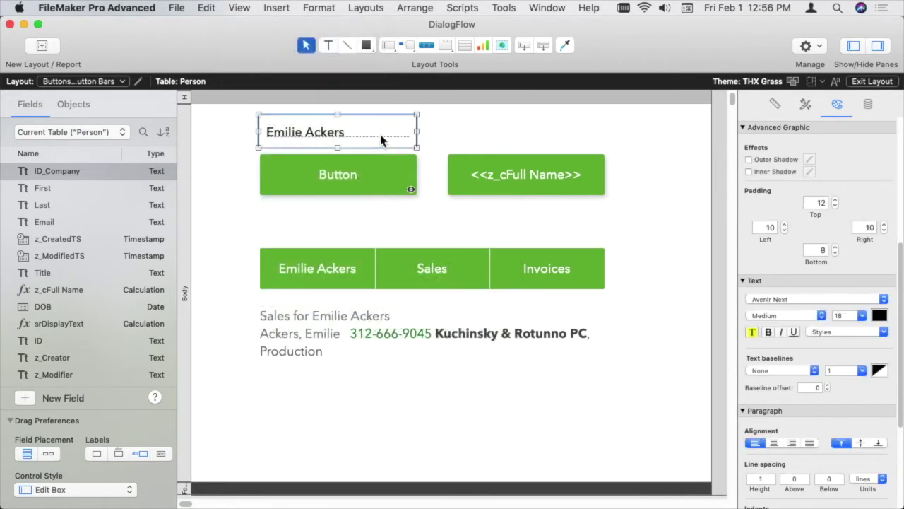
left_click(234, 8)
mouse_move(281, 197)
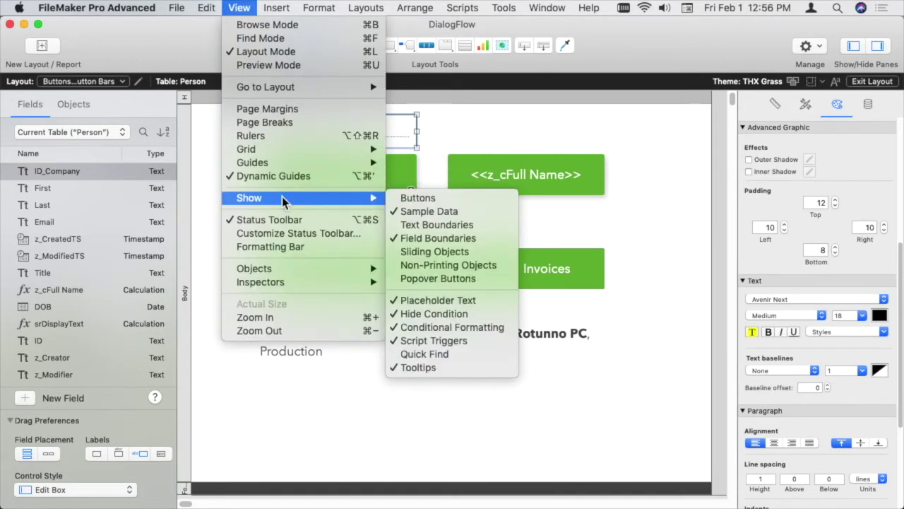
left_click(410, 209)
left_click(444, 137)
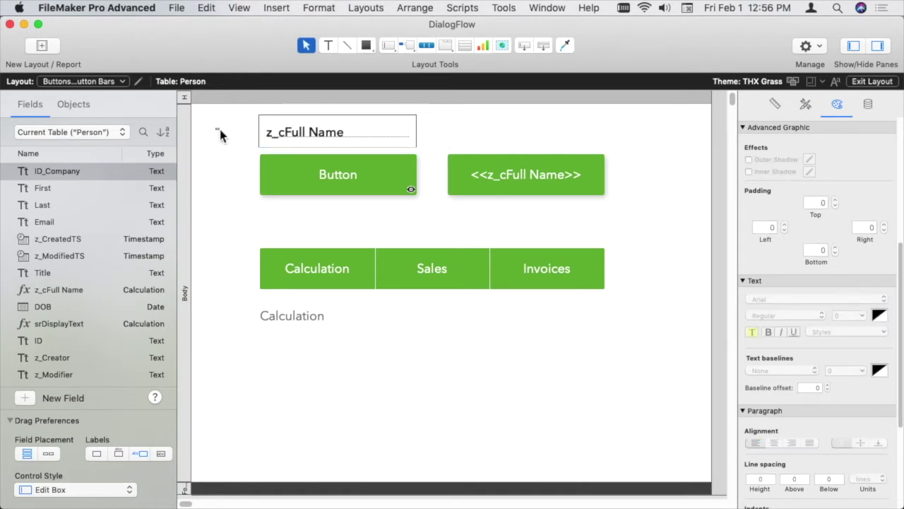
Compare the placeholders in the z_cFull Name field and both button bars, and review the Sample Data display option
left_click(291, 139)
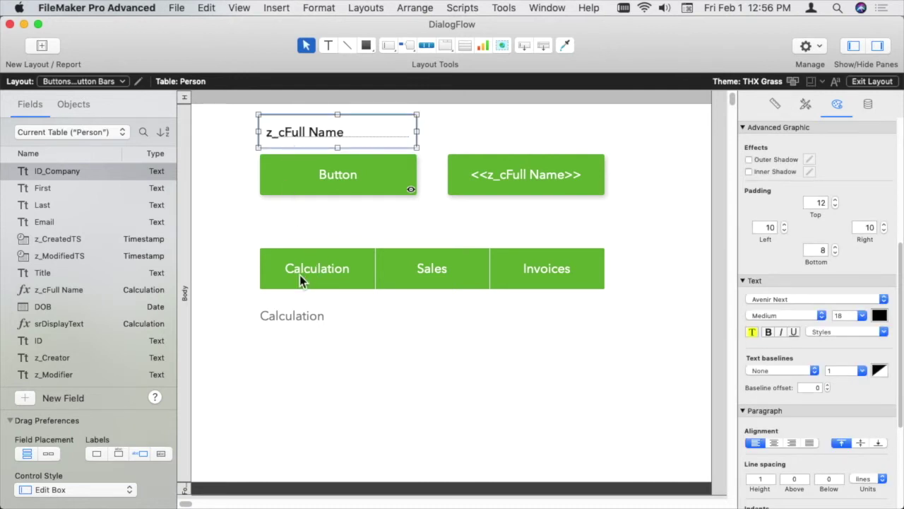
left_click(300, 327)
left_click(315, 283)
left_click(319, 277)
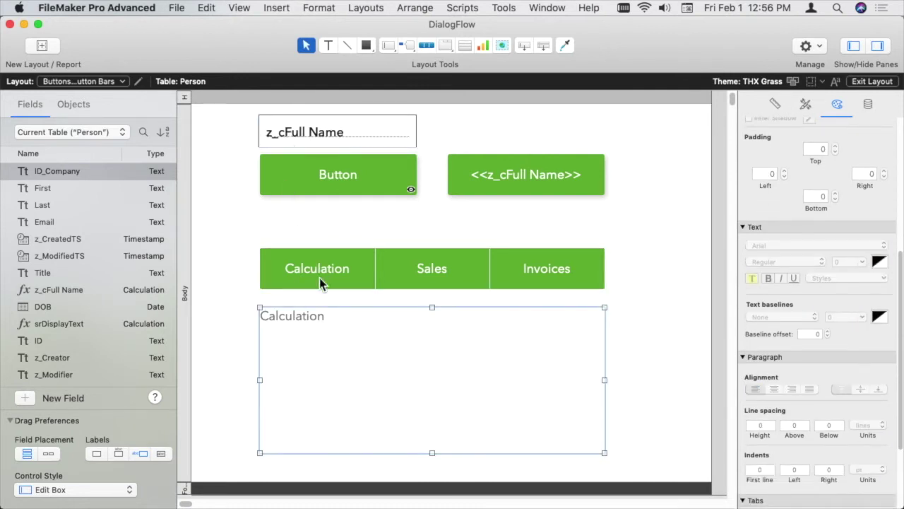
left_click(237, 8)
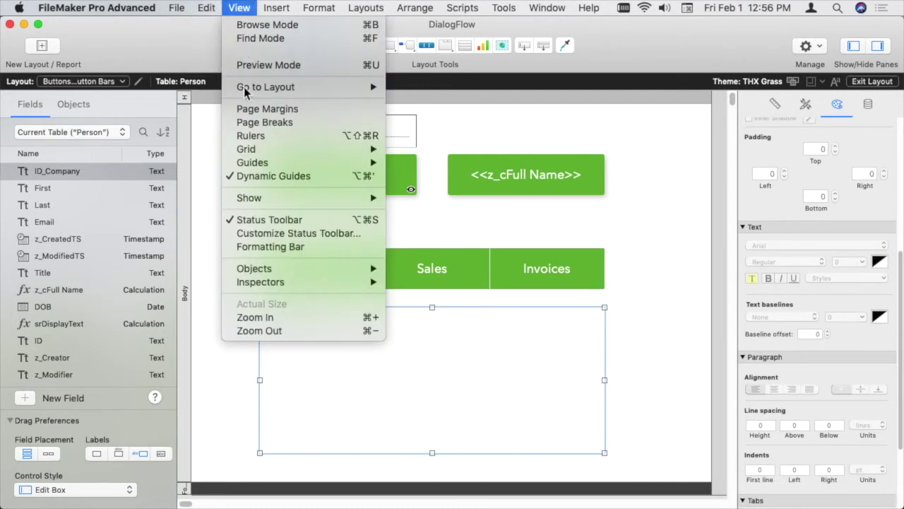
mouse_move(263, 202)
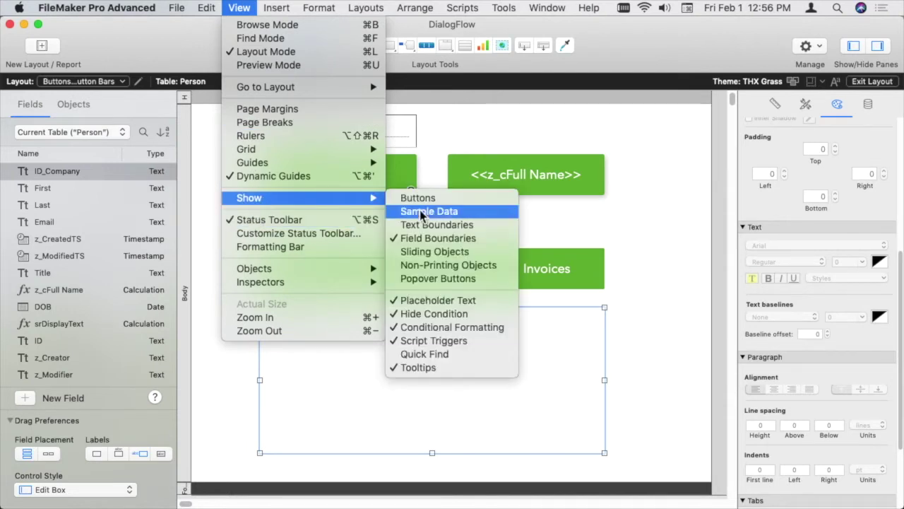
left_click(241, 244)
left_click(334, 323)
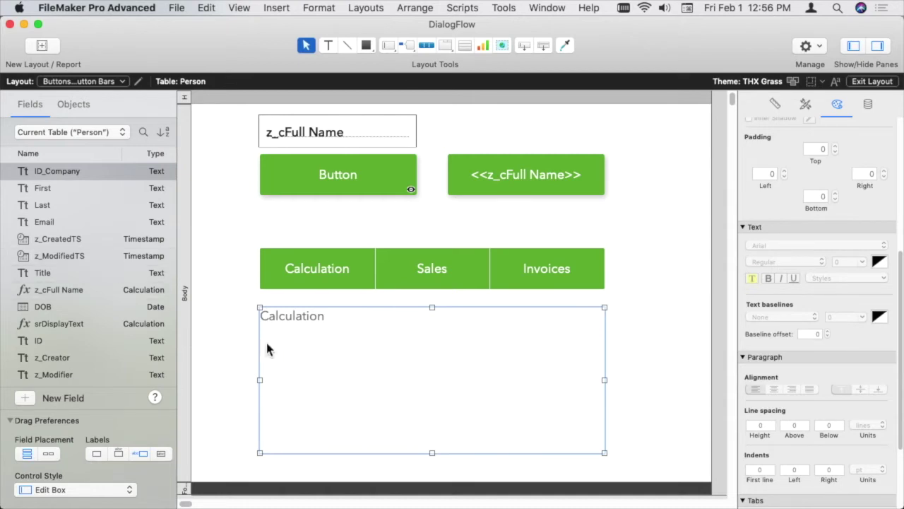
View the layout in Browse mode and try the Sales segment of the upper button bar
left_click(248, 355)
key("super+b")
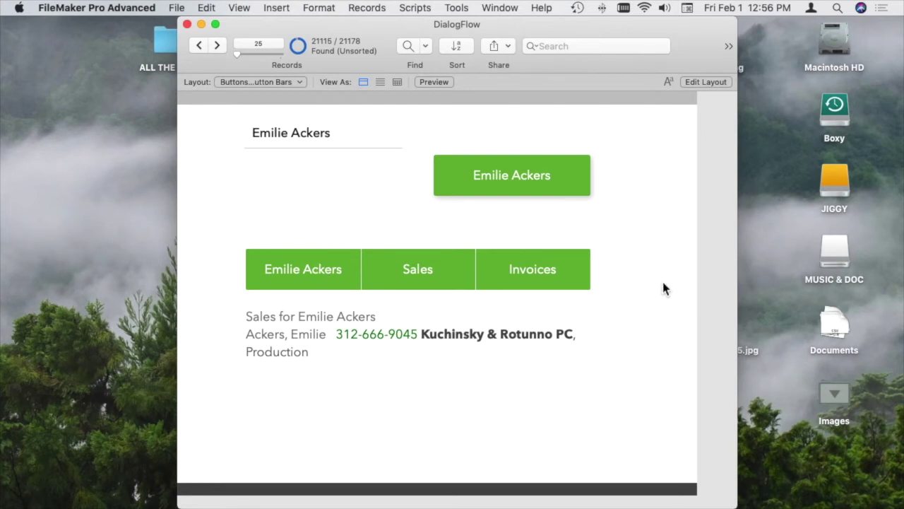
left_click(447, 279)
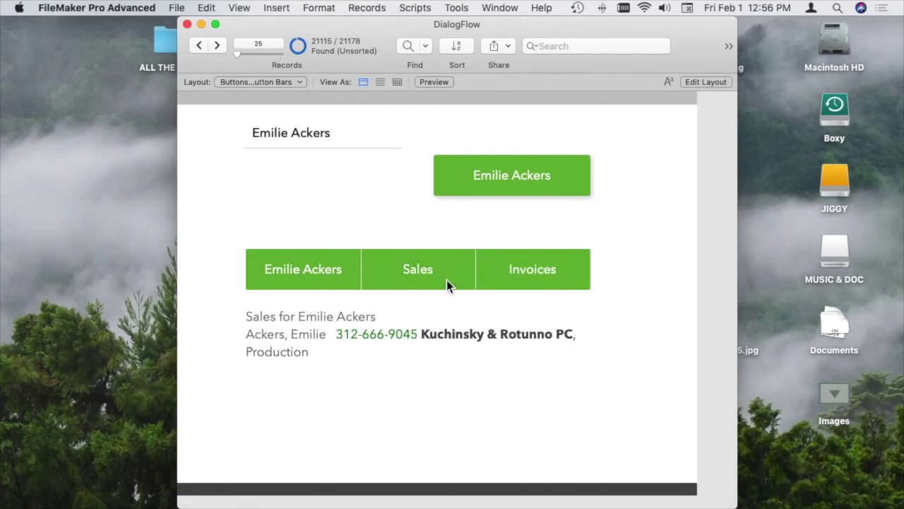